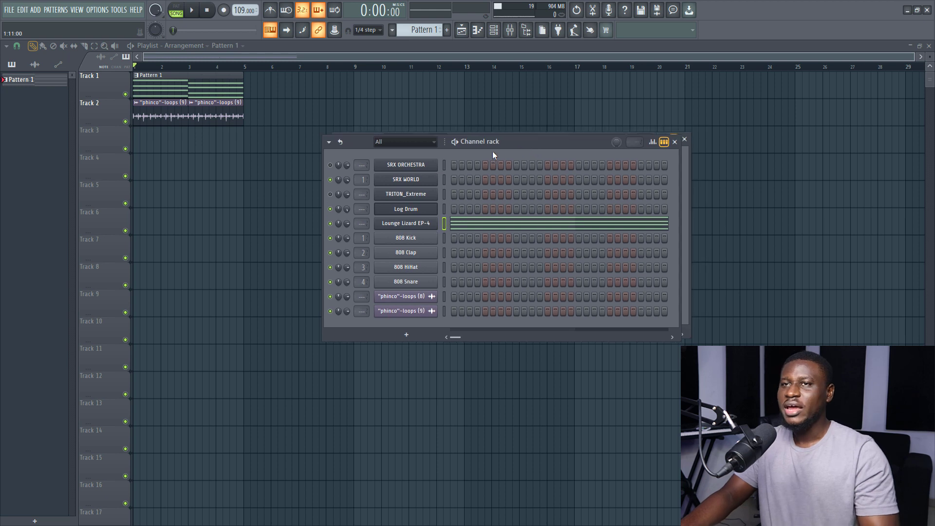
- Review the Lounge Lizard EP-4 chords in the piano roll and play the arrangement in the playlist
key("F6")
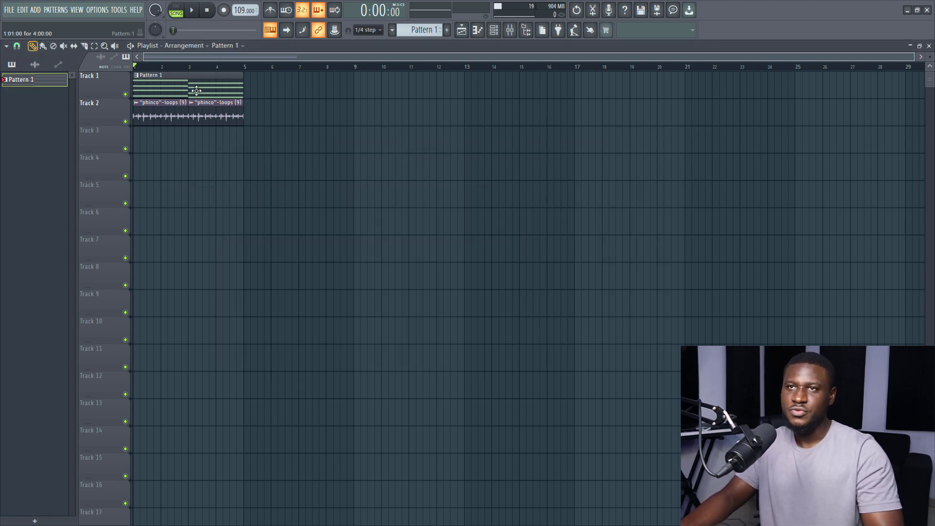
double_click(196, 90)
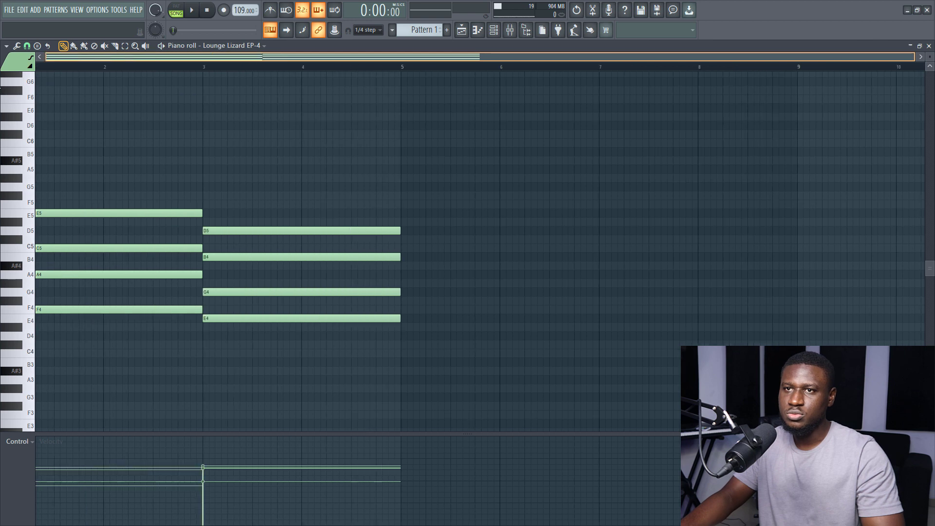
key("F5")
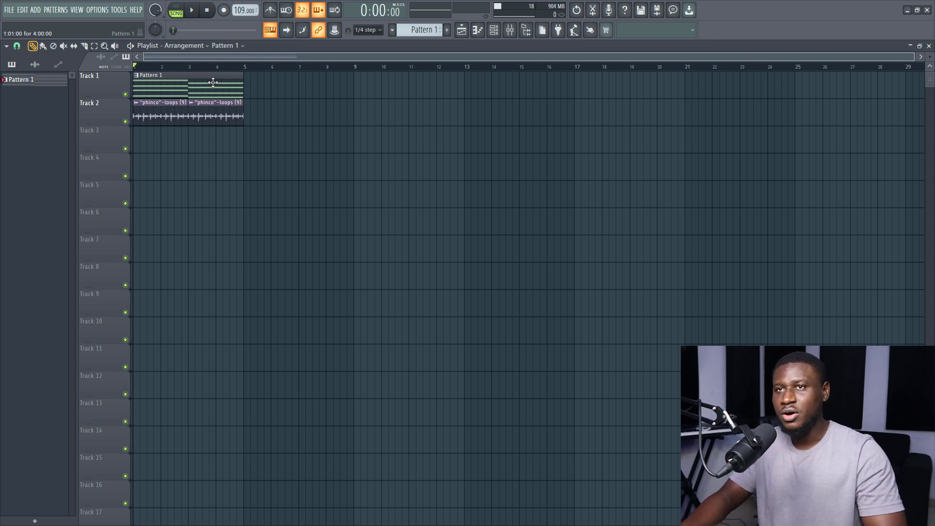
left_click(199, 11)
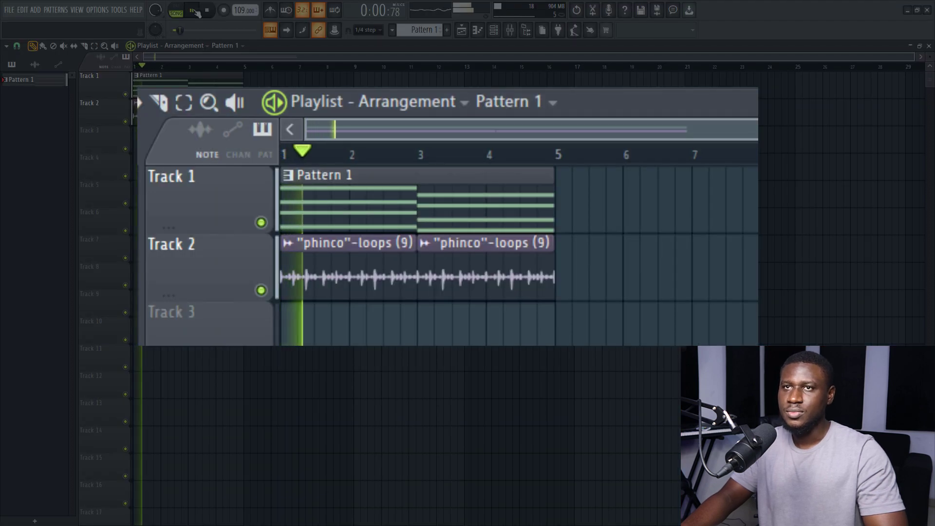
scroll(146, 68, "up", 2)
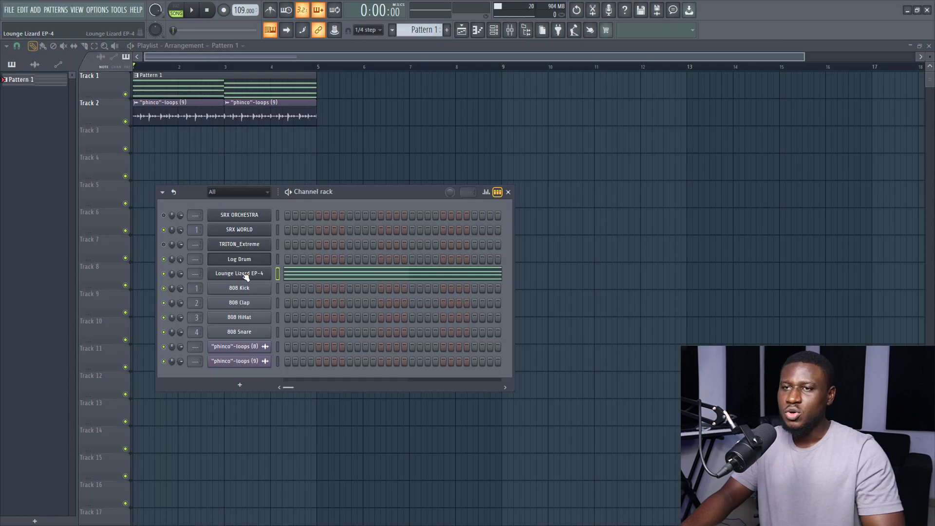
- Copy the Lounge Lizard EP-4 notes and paste them into the SRX WORLD channel
right_click(241, 272)
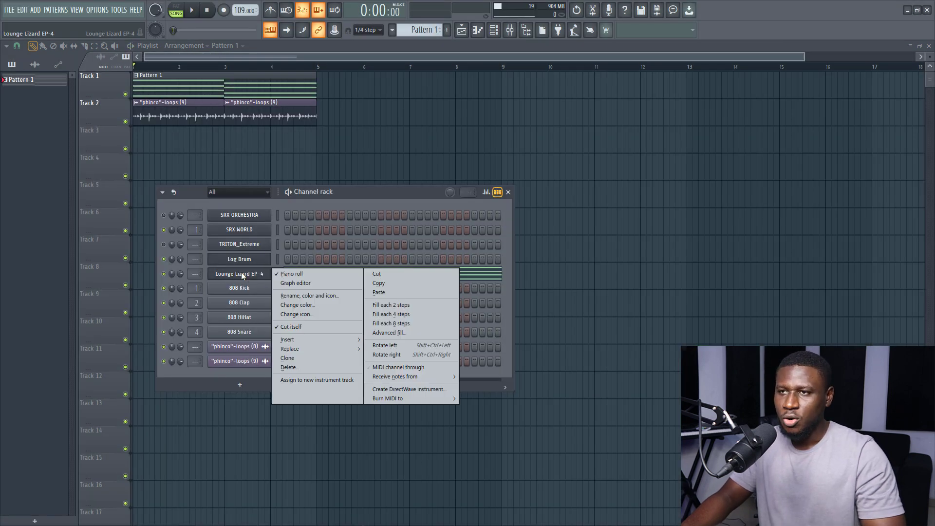
left_click(379, 283)
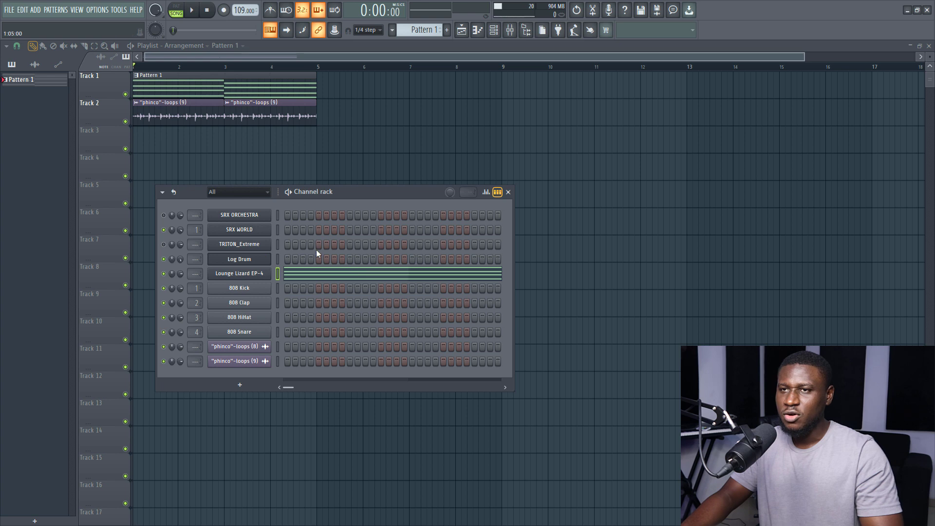
left_click(276, 215)
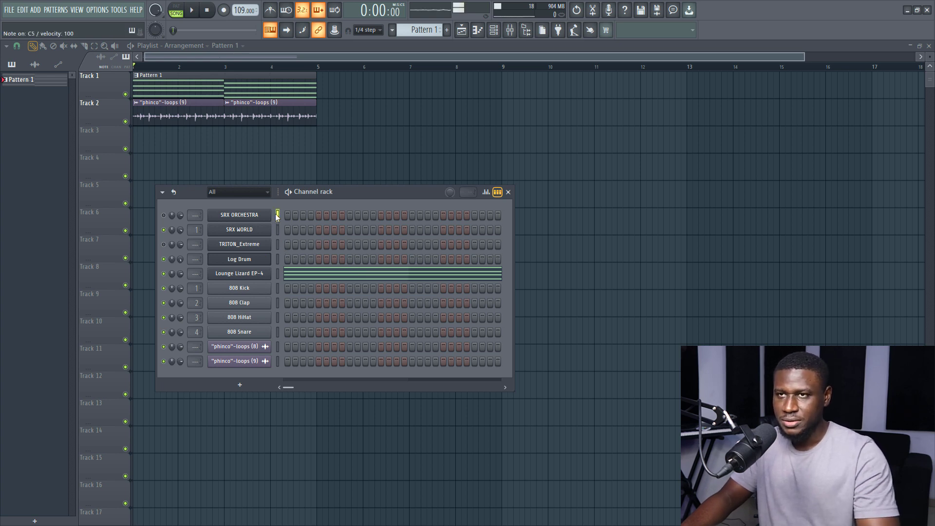
left_click(277, 229)
key("v")
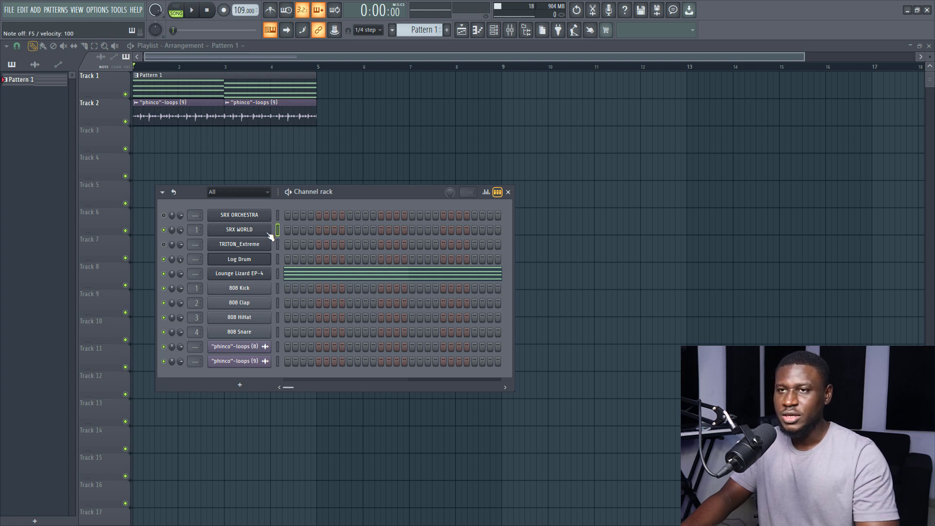
right_click(269, 231)
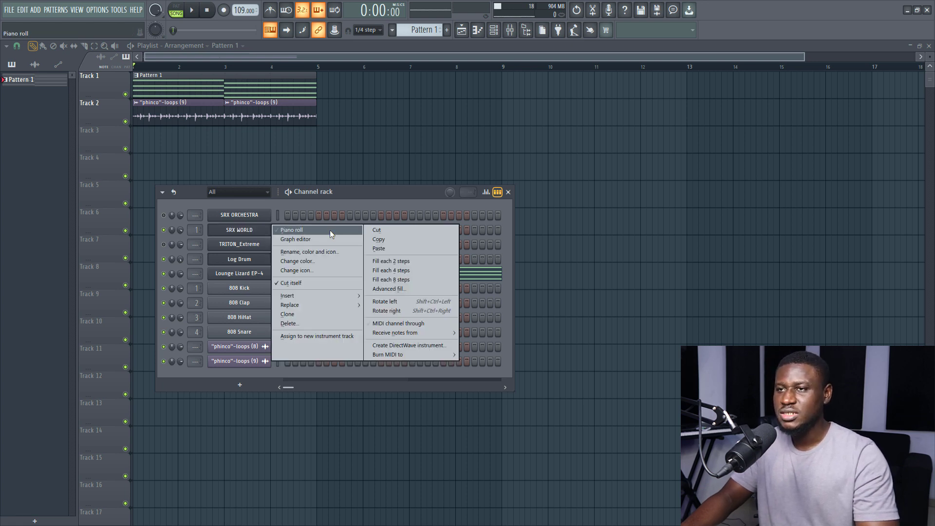
left_click(372, 249)
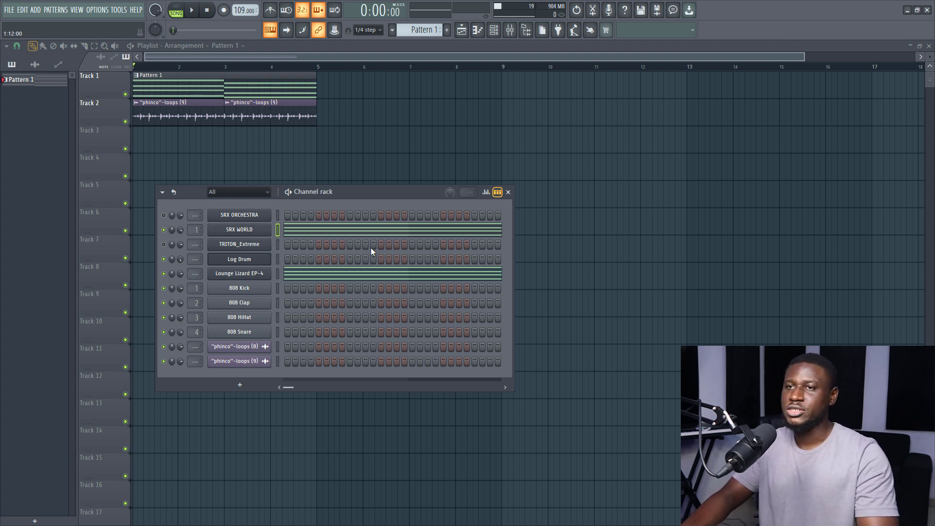
- Try the SRX WORLD chords an octave higher, return them to their original octave, and play them back
left_click(308, 236)
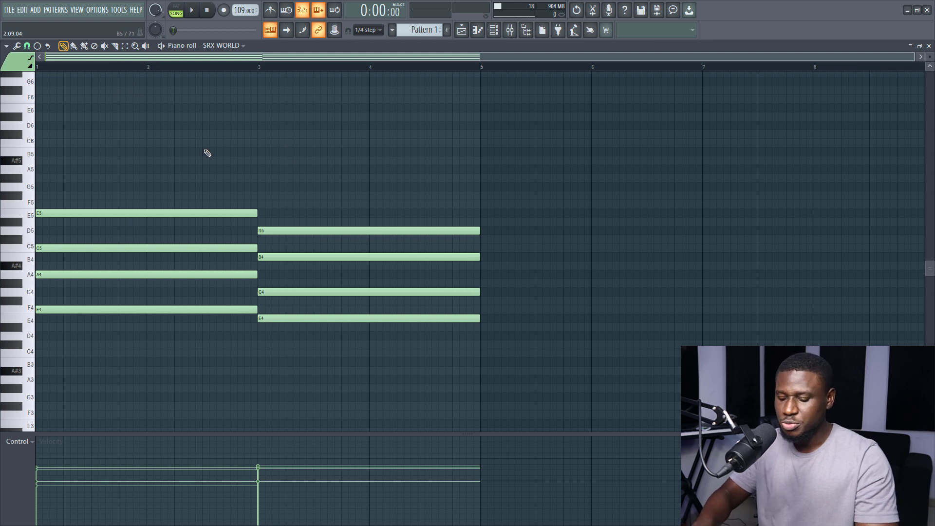
key("ctrl+Up")
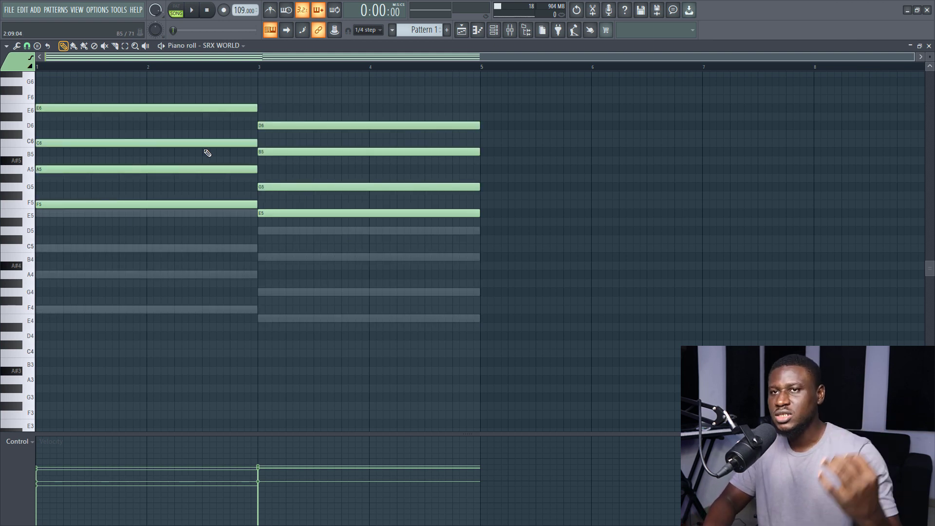
key("ctrl+Down")
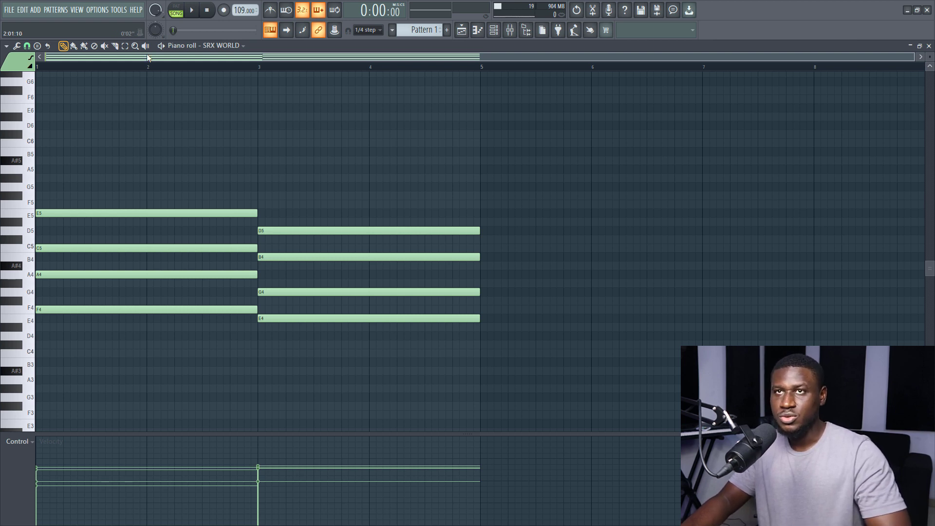
key("space")
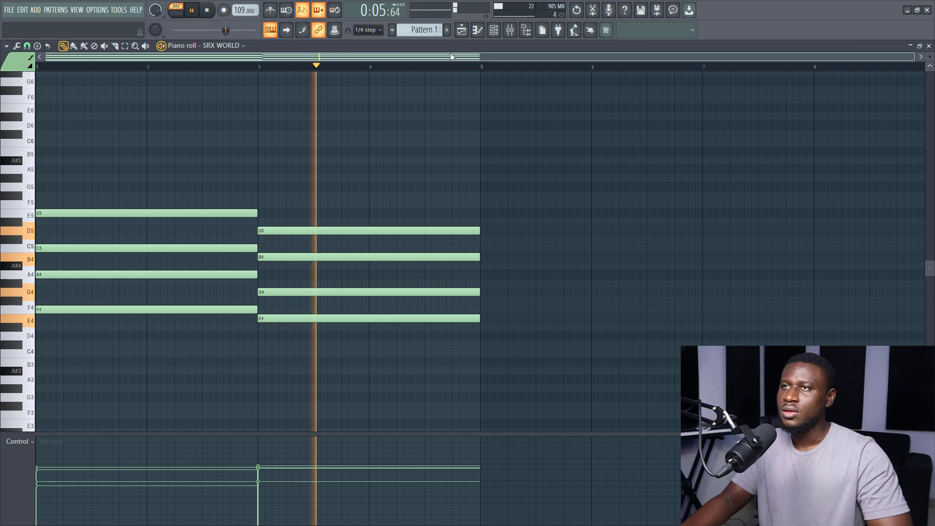
key("space")
- Open the arpeggiator for the SRX WORLD chords and move its dialog clear of the notes
key("F6")
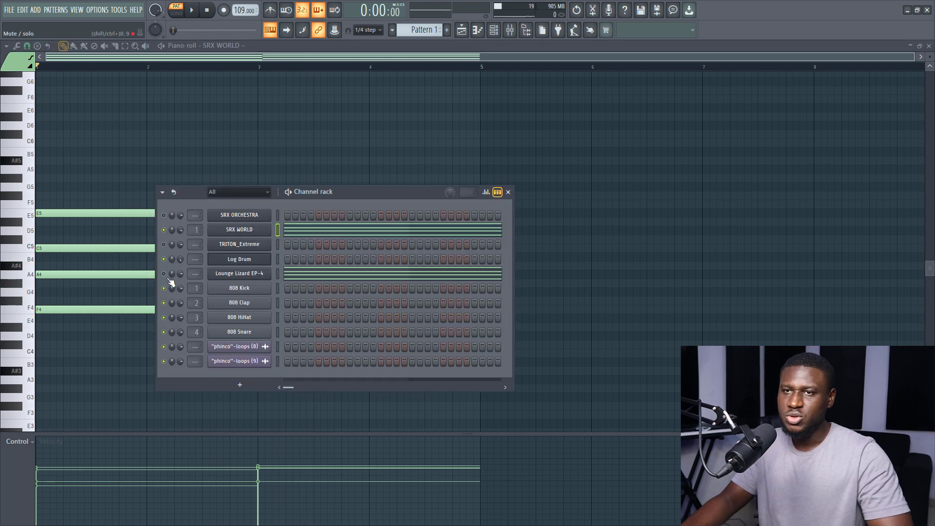
left_click(311, 235)
left_click(310, 233)
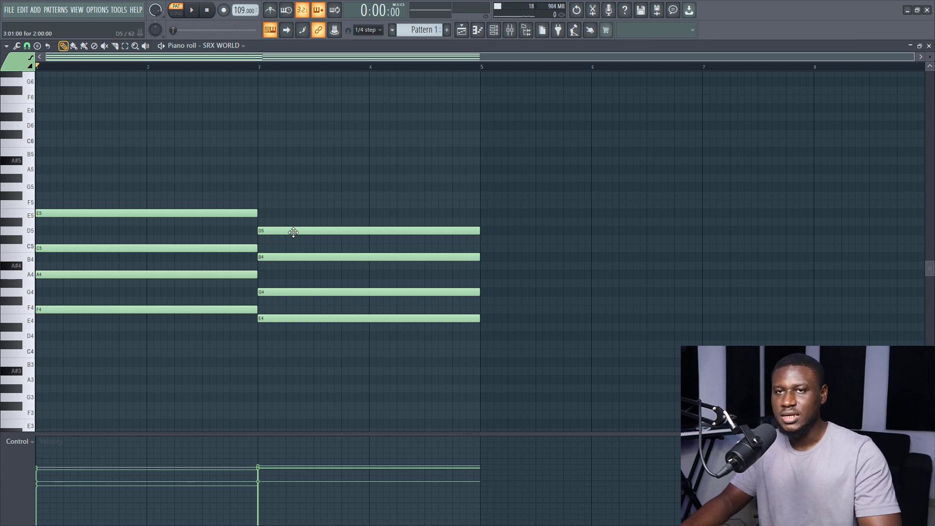
key("alt+a")
left_click_drag(512, 113, 381, 92)
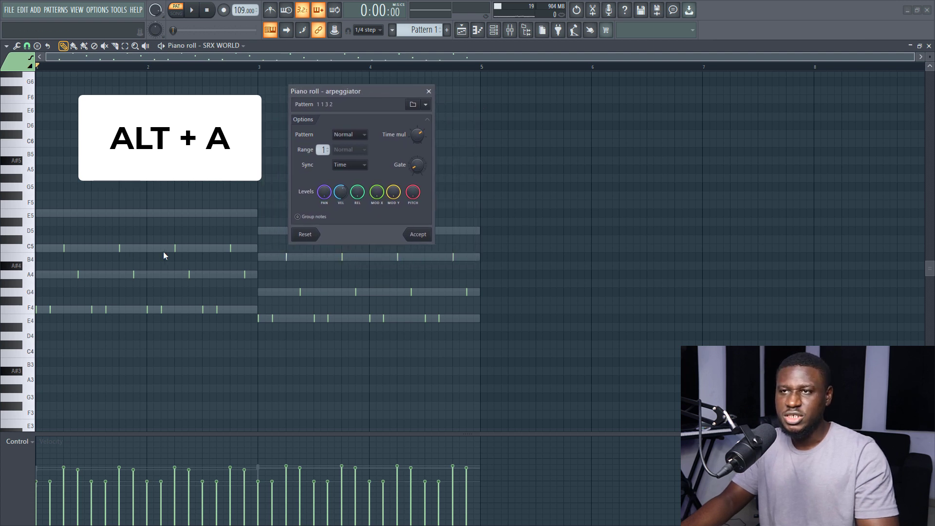
- Try several time multiplier settings and space the arpeggio notes about three sixteenth steps apart
left_click_drag(416, 137, 416, 126)
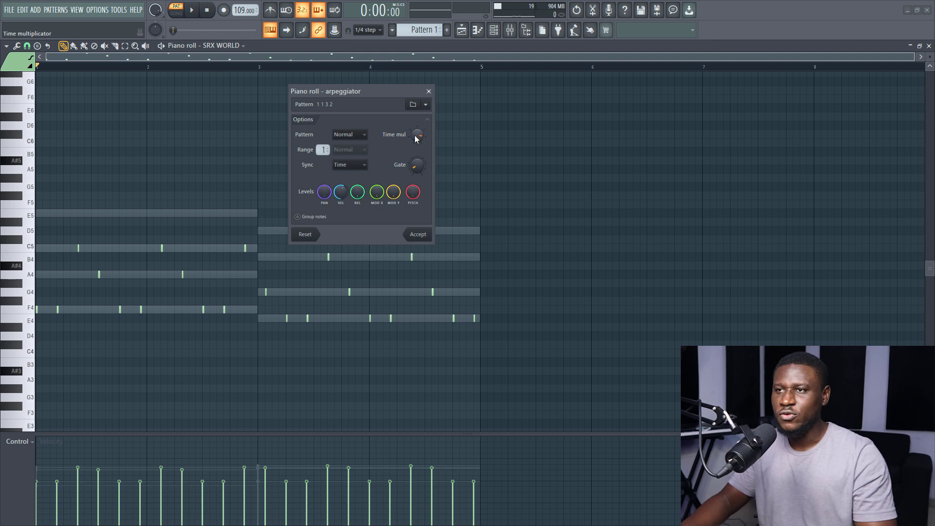
left_click_drag(415, 136, 422, 133)
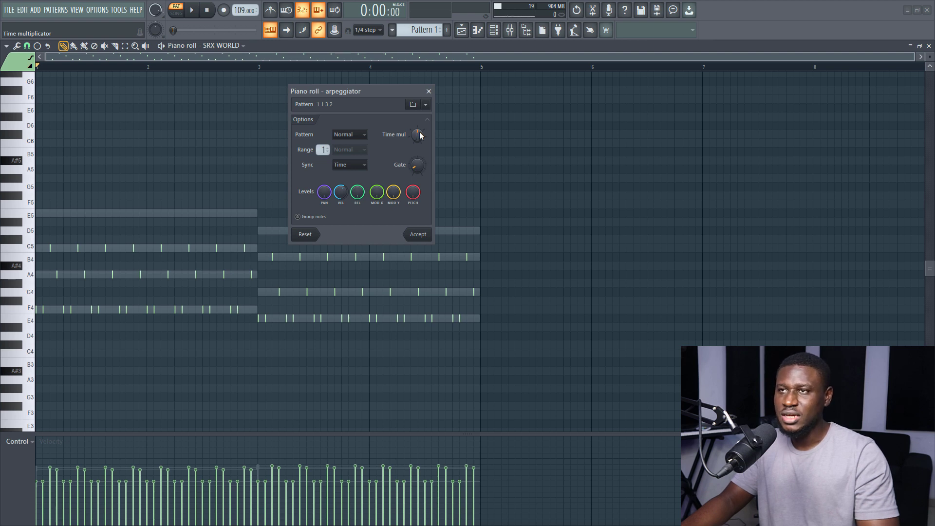
left_click_drag(420, 135, 420, 117)
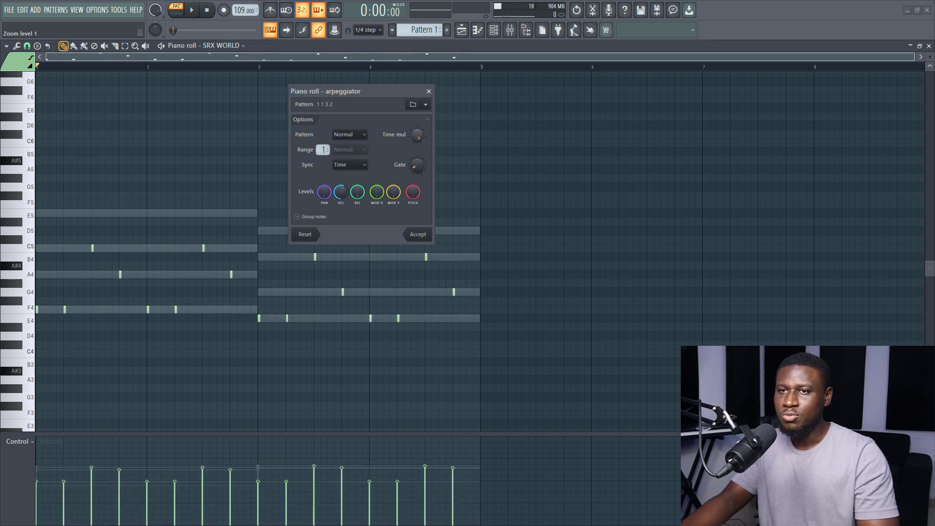
left_click_drag(420, 117, 419, 139)
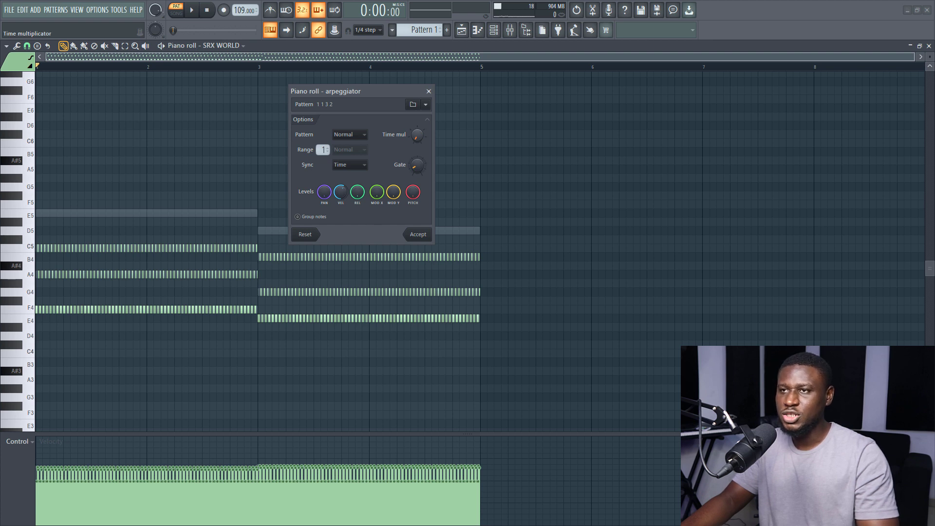
left_click_drag(419, 139, 419, 117)
- Set the arpeggio's gate so each note fills about half its interval, and adjust the velocity level
left_click_drag(418, 166, 418, 136)
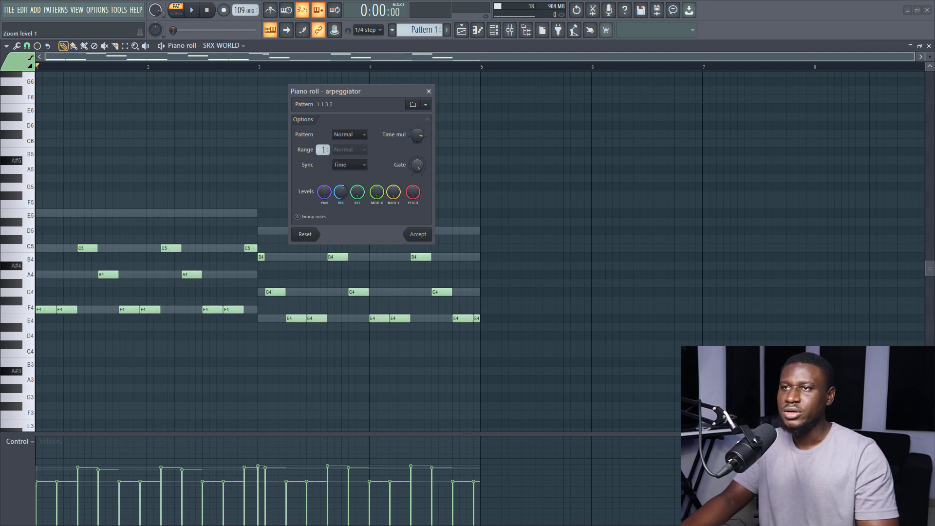
mouse_move(418, 165)
left_mouse_down()
mouse_move(418, 174)
mouse_move(420, 165)
left_mouse_up()
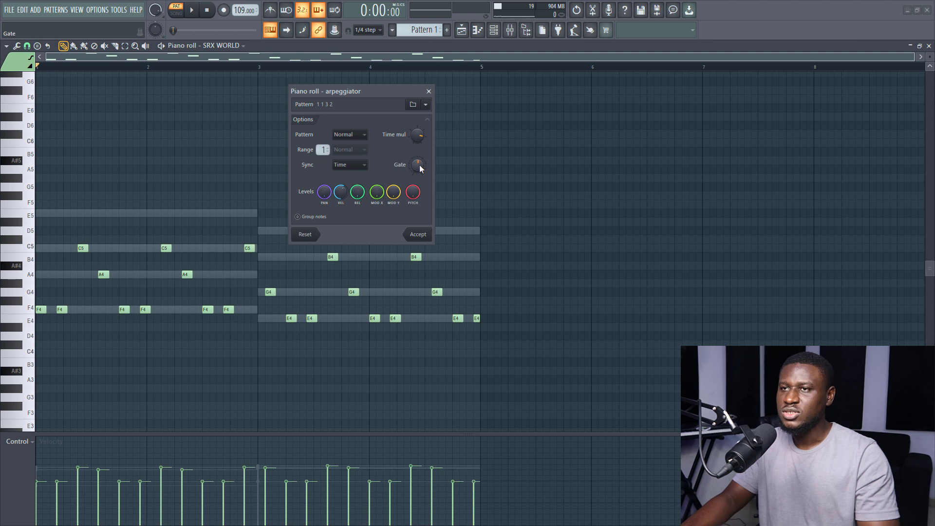
left_click(324, 192)
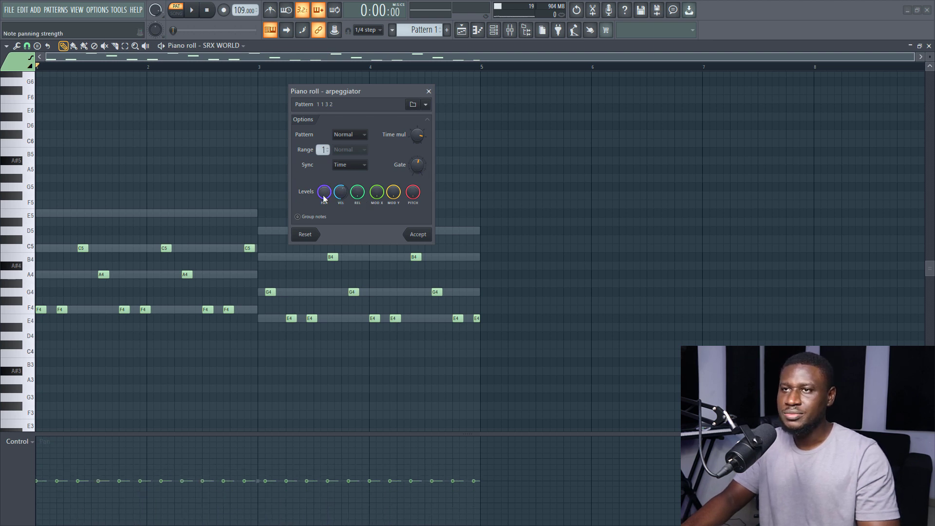
left_click_drag(341, 193, 342, 191)
left_click(361, 195)
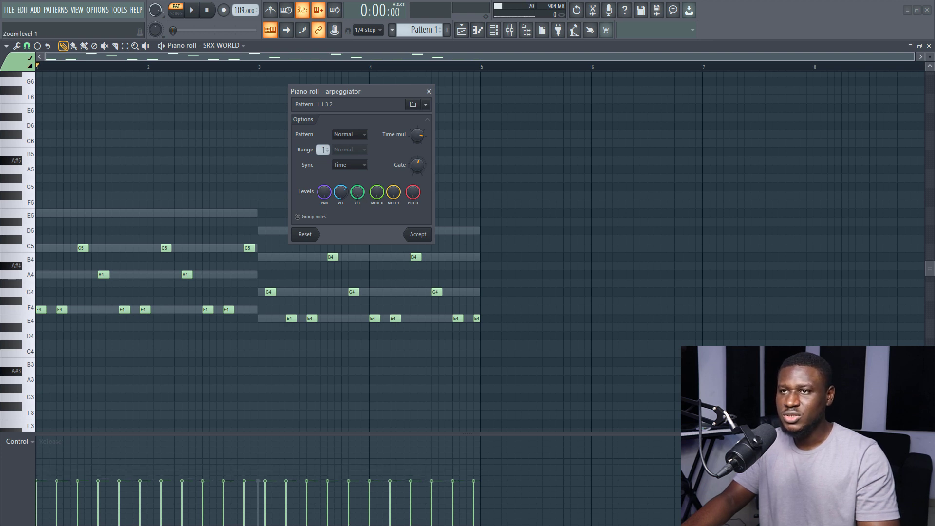
left_click(379, 193)
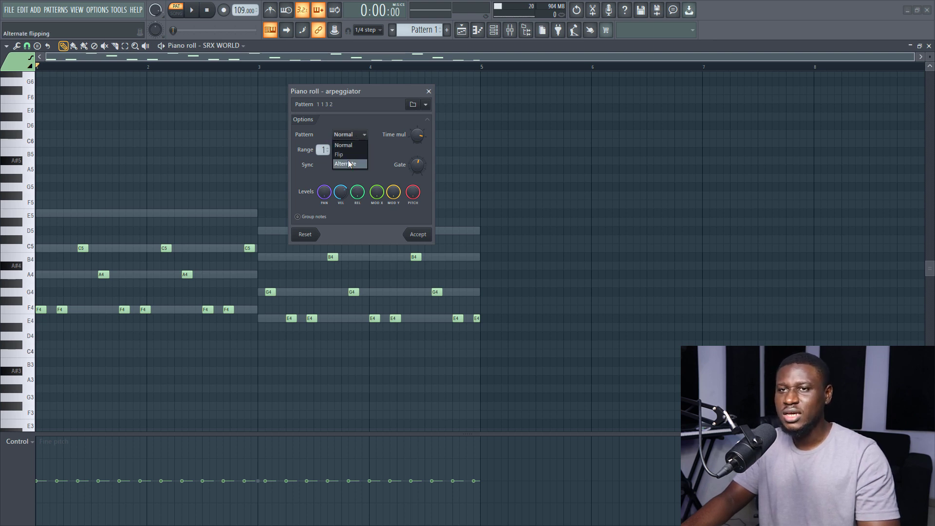
- Try the Alternate and Flip pattern modes on the arpeggio and return the mode to Normal
left_click(349, 164)
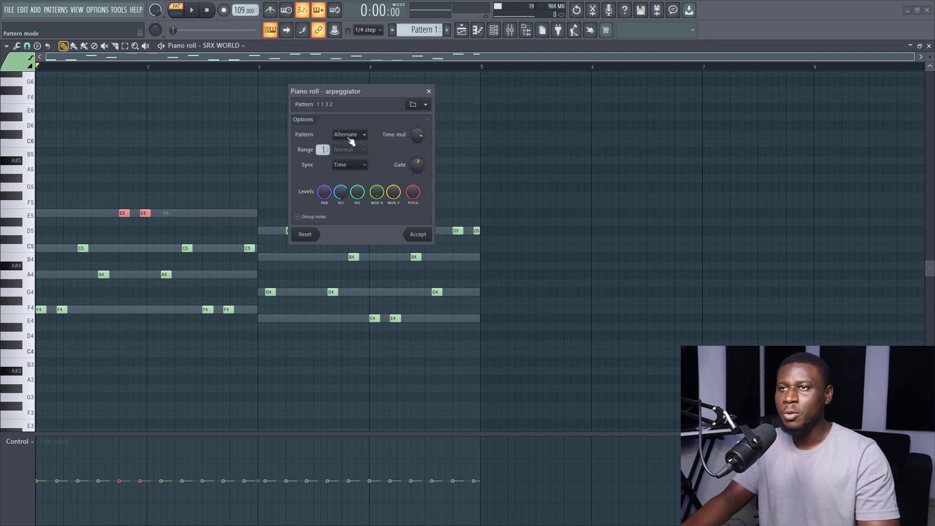
left_click(350, 141)
left_click(346, 151)
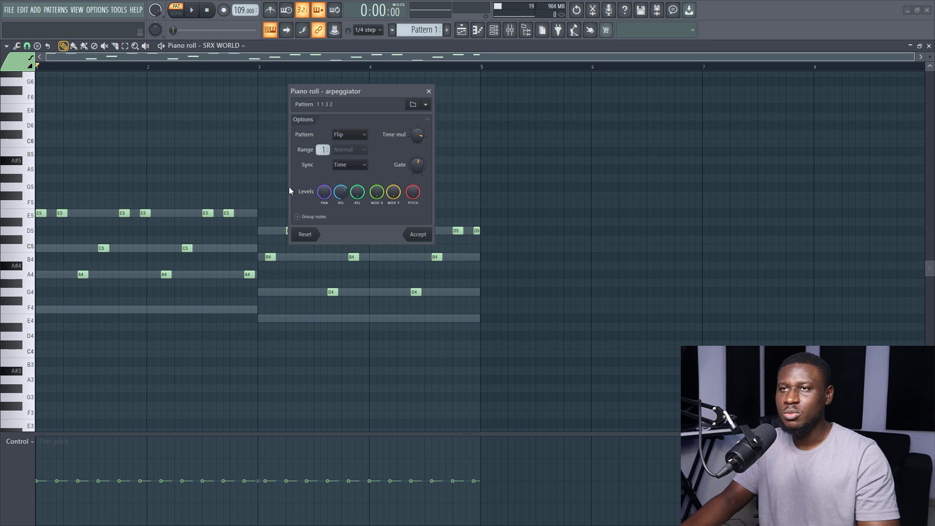
left_click(341, 148)
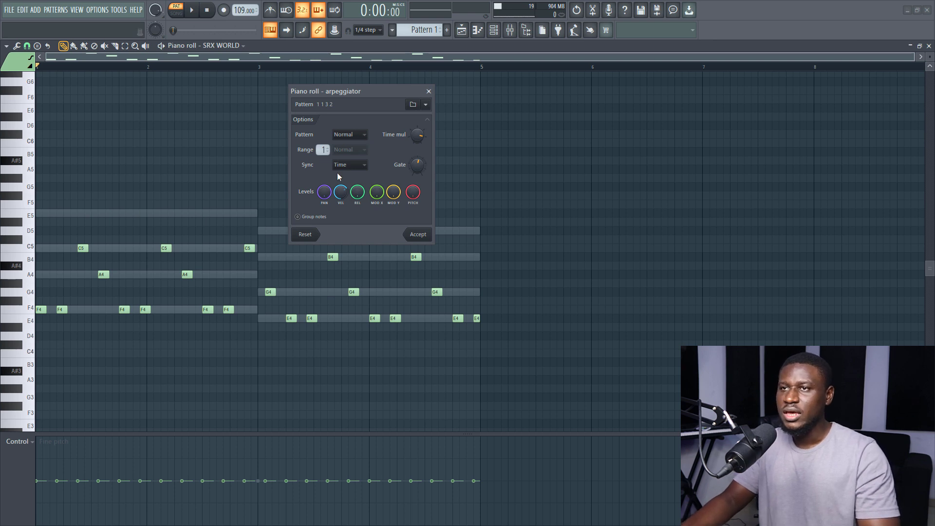
- Compare the Block, Chord and Time sync modes and keep the arpeggio's sync on Block
left_click(350, 164)
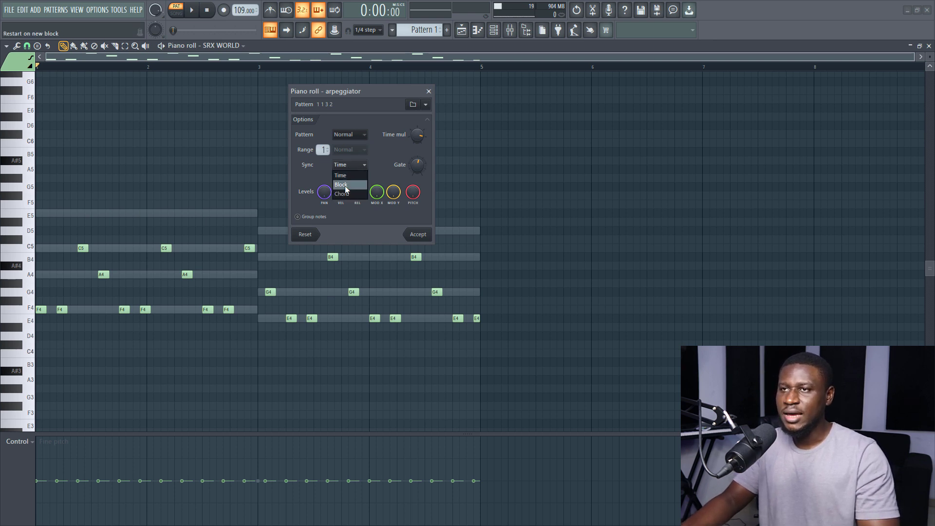
left_click(347, 189)
left_click(351, 165)
left_click(349, 194)
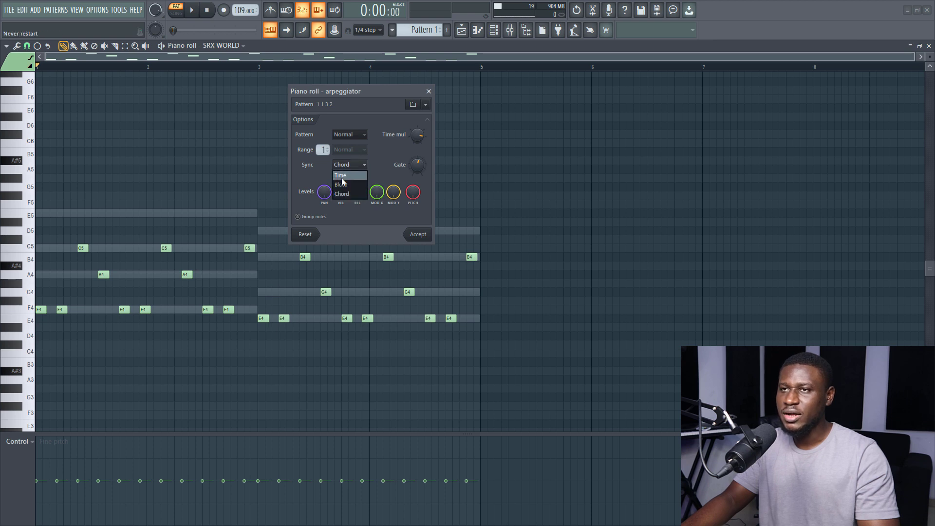
left_click(341, 177)
left_click(350, 165)
left_click(341, 185)
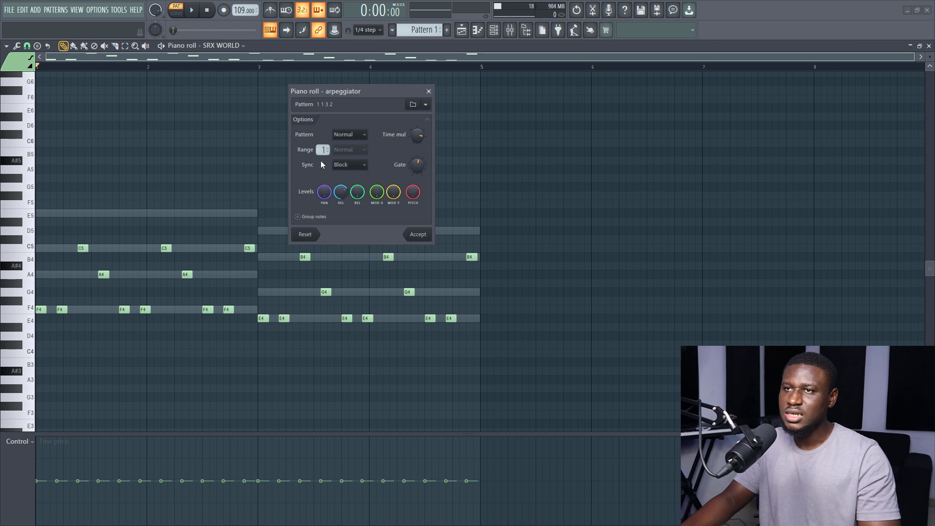
left_click(352, 164)
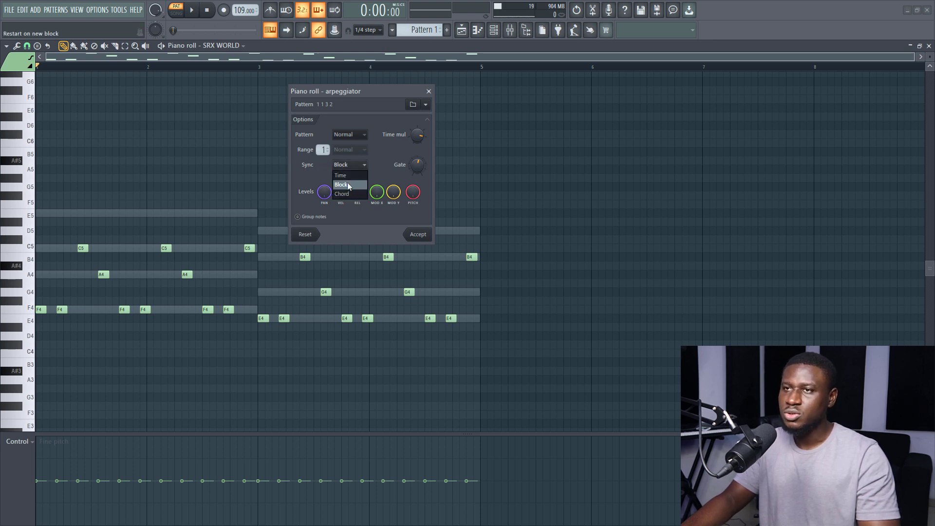
left_click(390, 165)
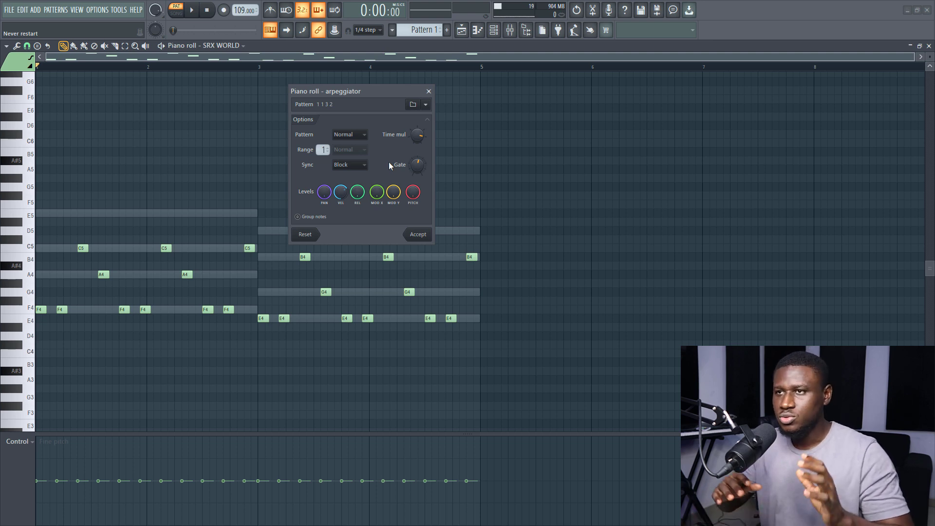
- Try the Arp Riff Machine B - TE and Arp Riff Machine N - TE presets on the arpeggio, adjusting the velocity level
left_click(427, 104)
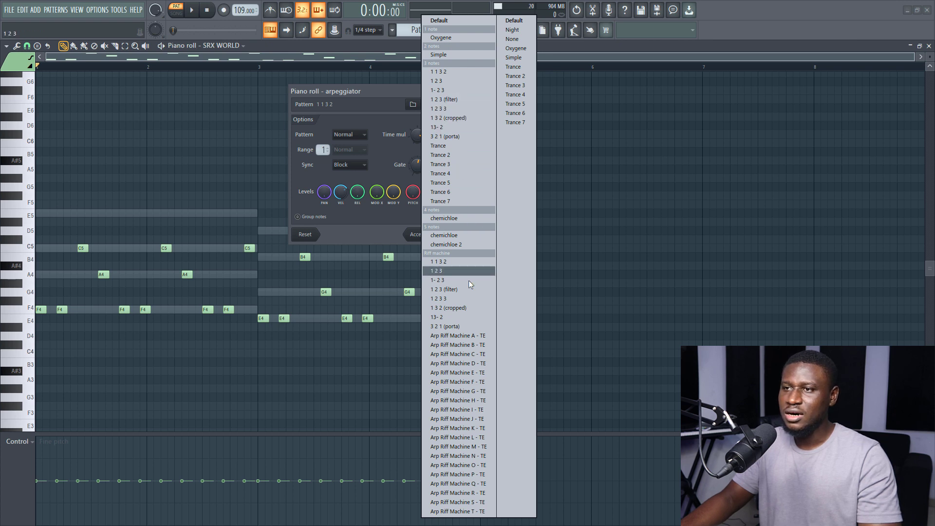
left_click(453, 344)
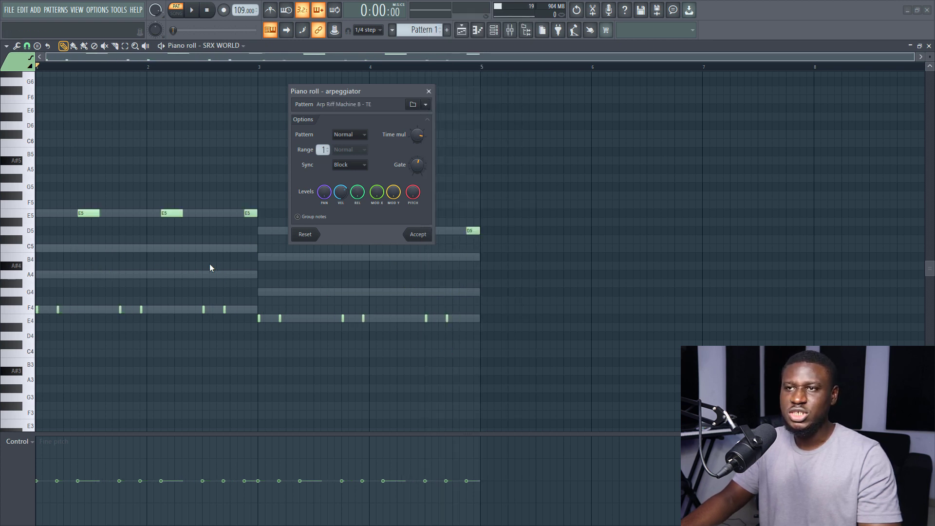
left_click(341, 193)
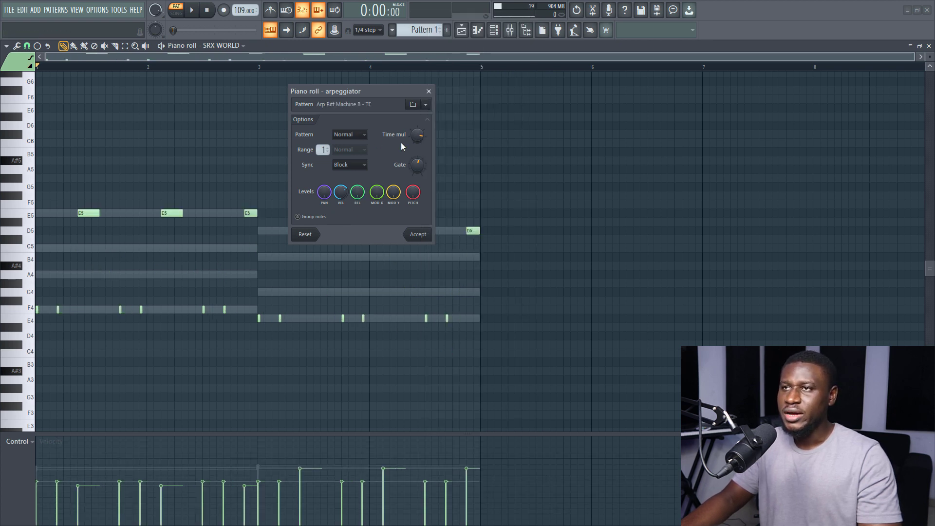
left_click(431, 105)
left_click(452, 460)
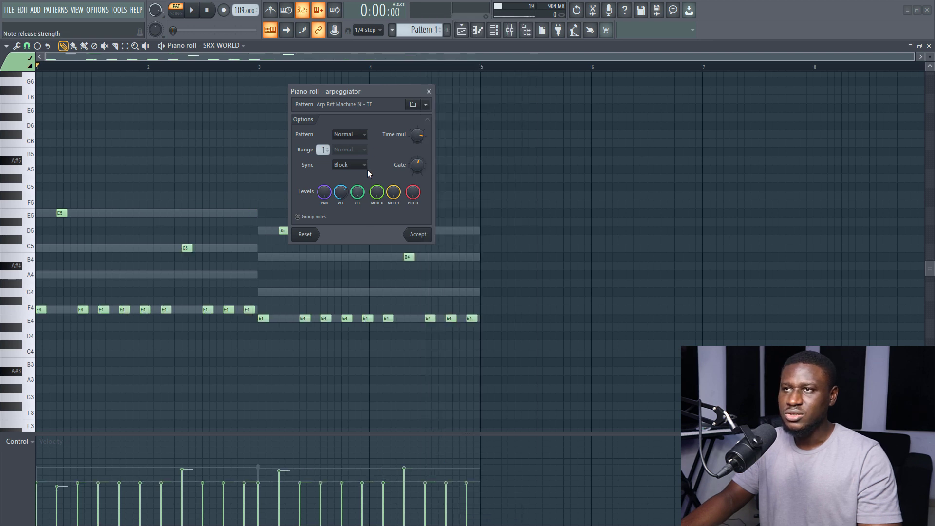
- Load the 1 2 3 arpeggio preset and shorten the time multiplier so notes fall about two sixteenth steps apart
left_click(431, 104)
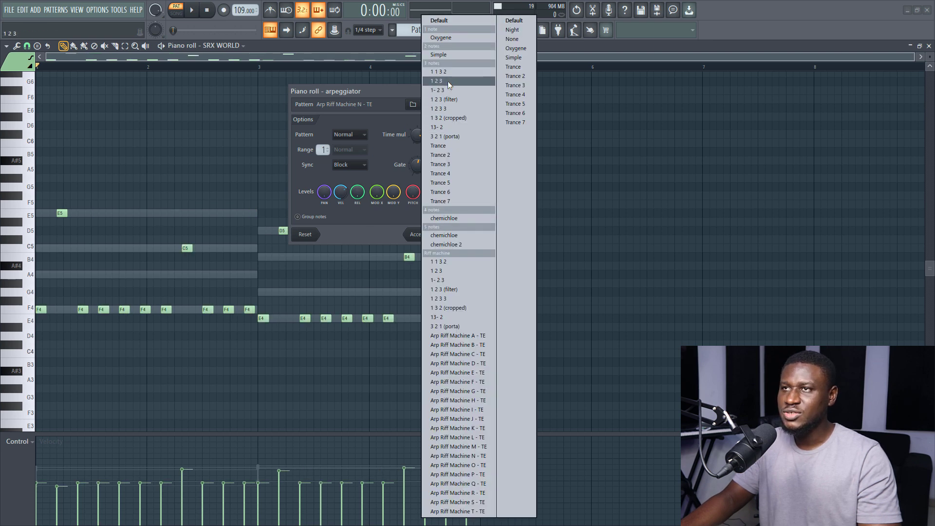
left_click(449, 82)
left_click_drag(417, 135, 417, 141)
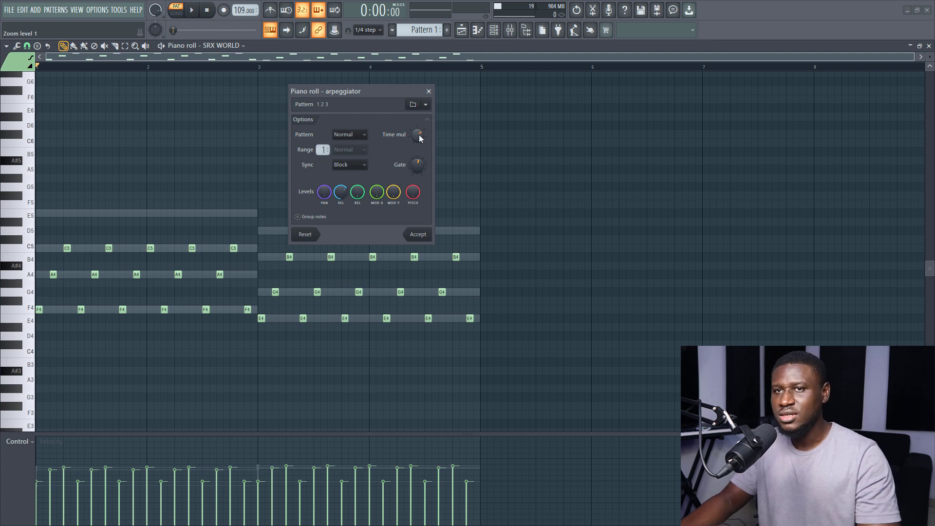
left_click_drag(373, 92, 380, 89)
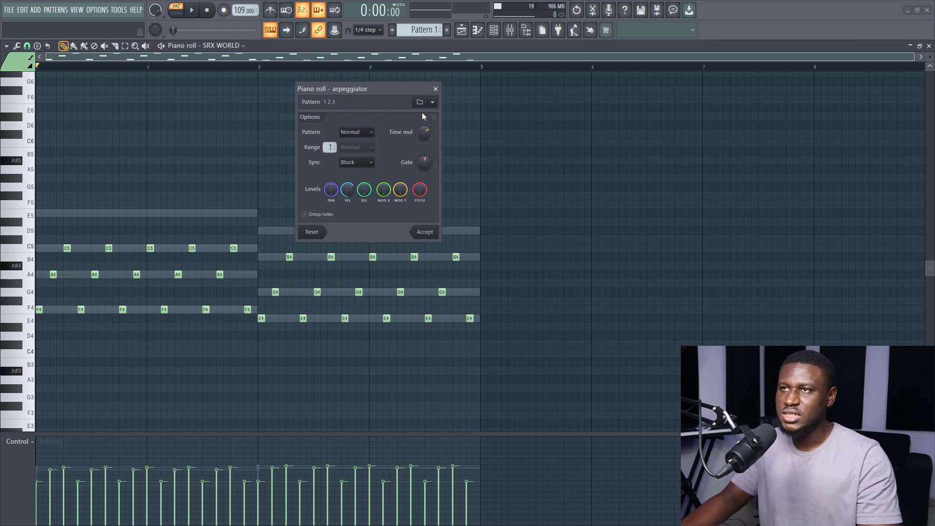
- Switch the arpeggio to the 1 1 3 2 preset, play it back, and close the arpeggiator without accepting
left_click(436, 103)
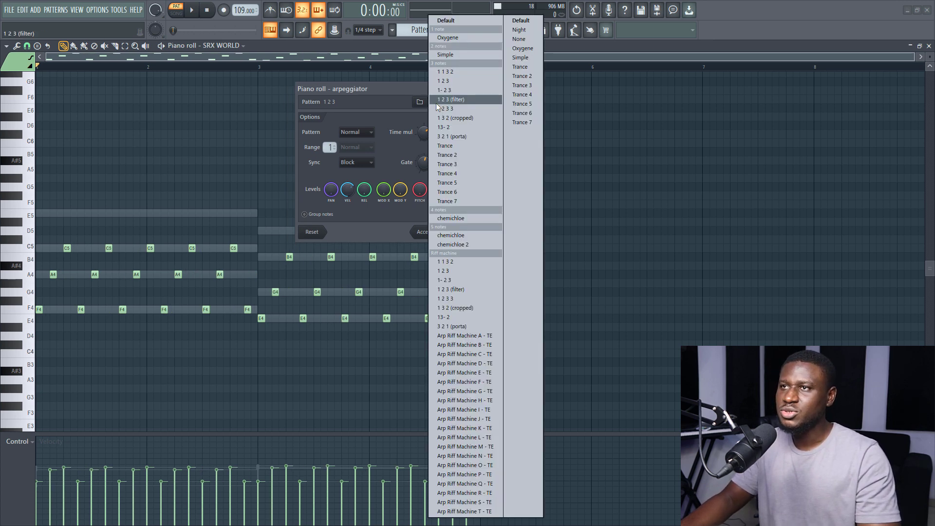
left_click(466, 74)
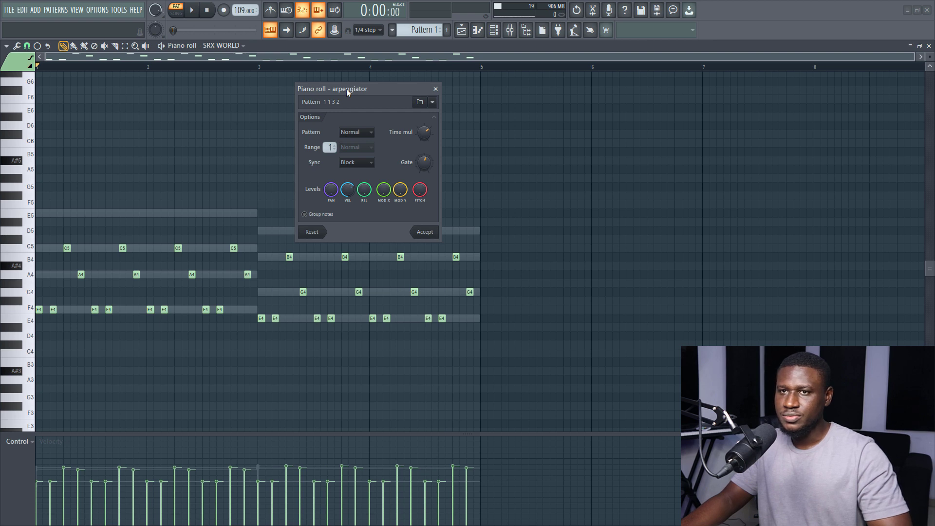
key("space")
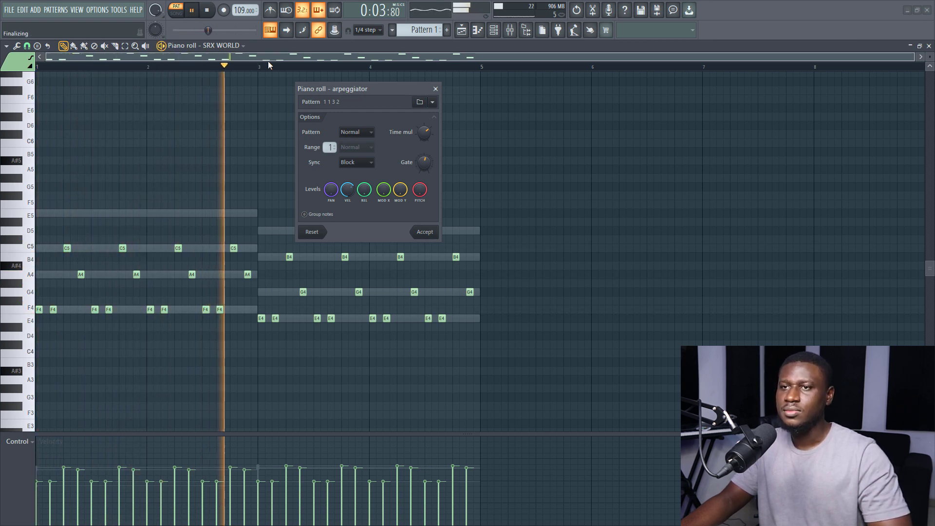
key("space")
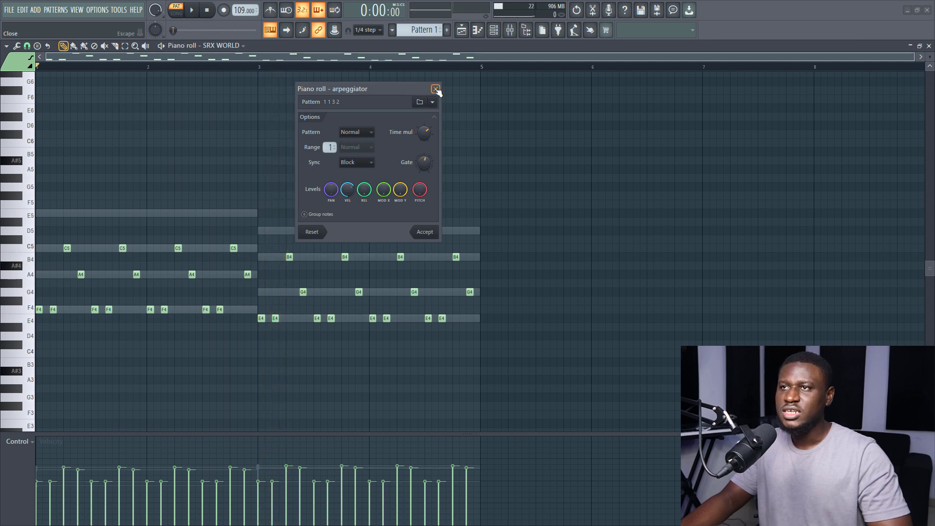
left_click(435, 89)
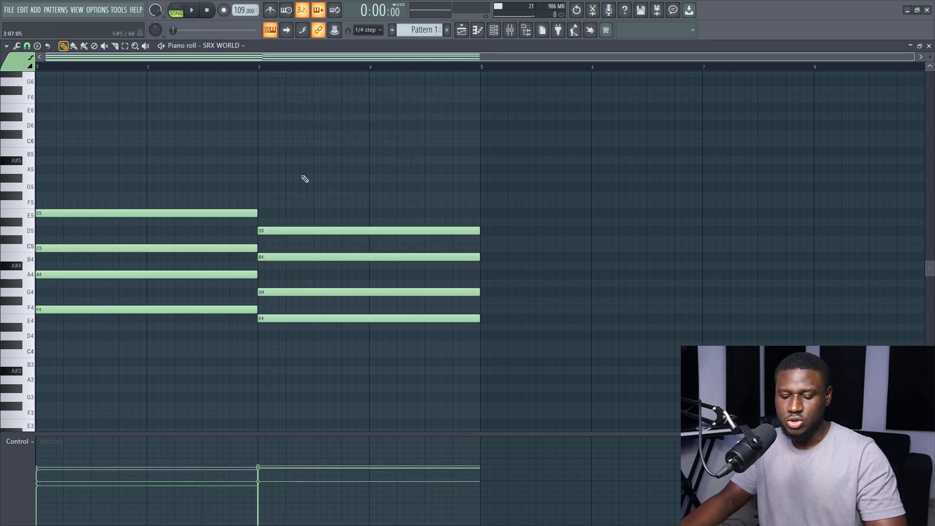
- Reopen the arpeggiator on the chords with the 1 1 3 2 preset and a longer gate, moving its window clear of the notes
key("alt+a")
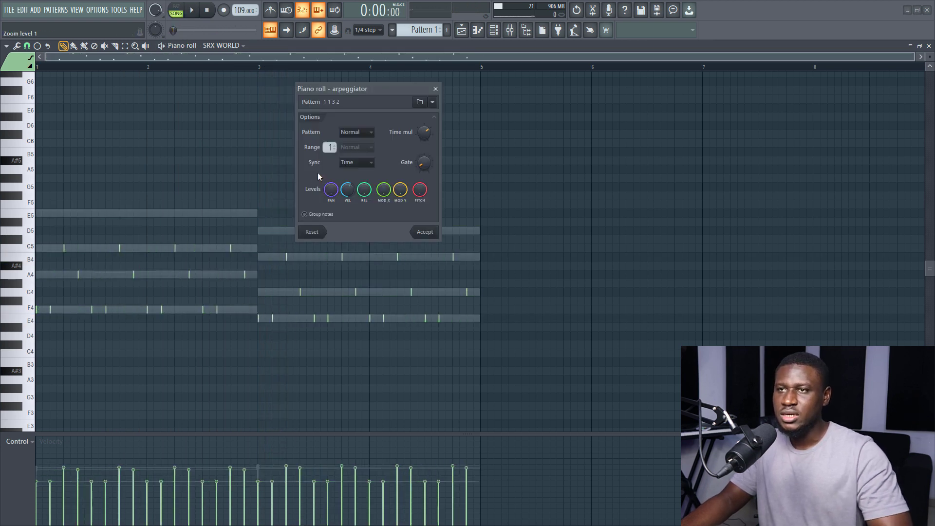
left_click(433, 102)
left_click(440, 75)
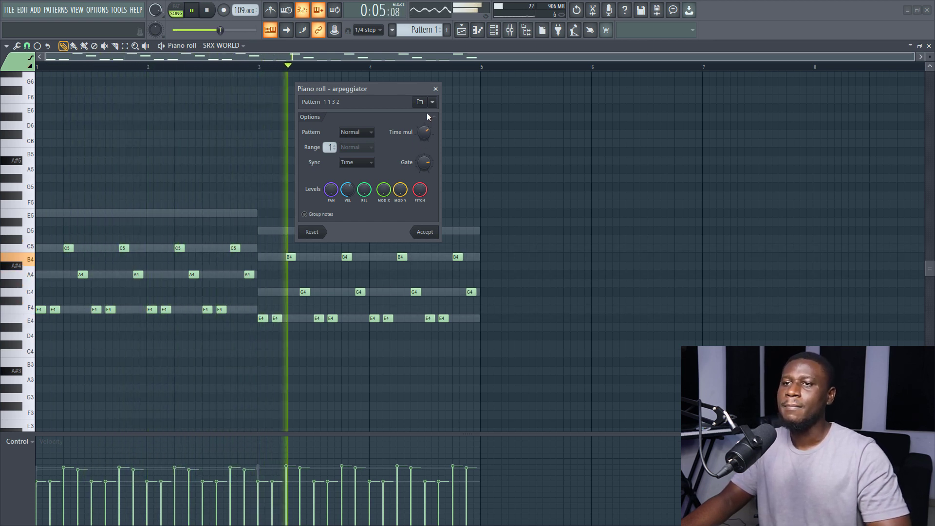
left_click_drag(384, 90, 602, 108)
- Try a slower time multiplier on the 1 1 3 2 arpeggio, with notes about three sixteenth steps apart, and play it back
key("space")
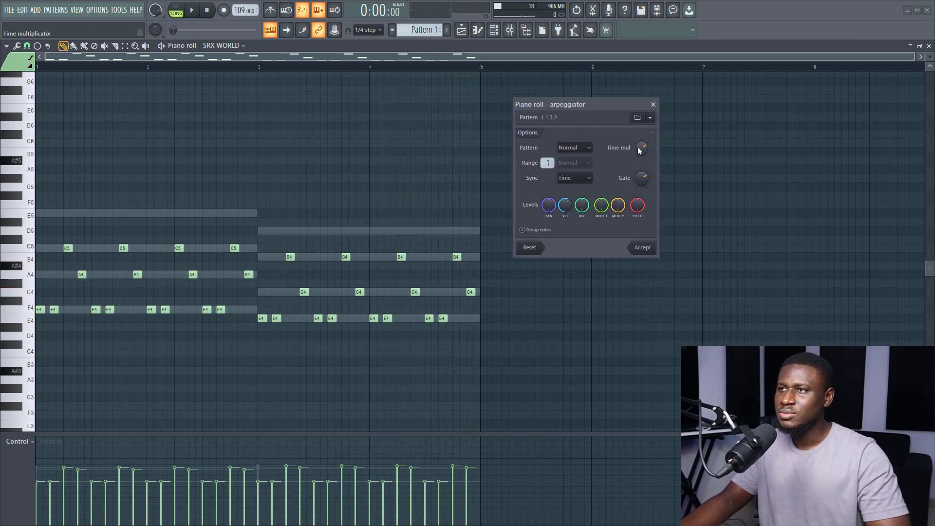
left_click_drag(642, 148, 642, 139)
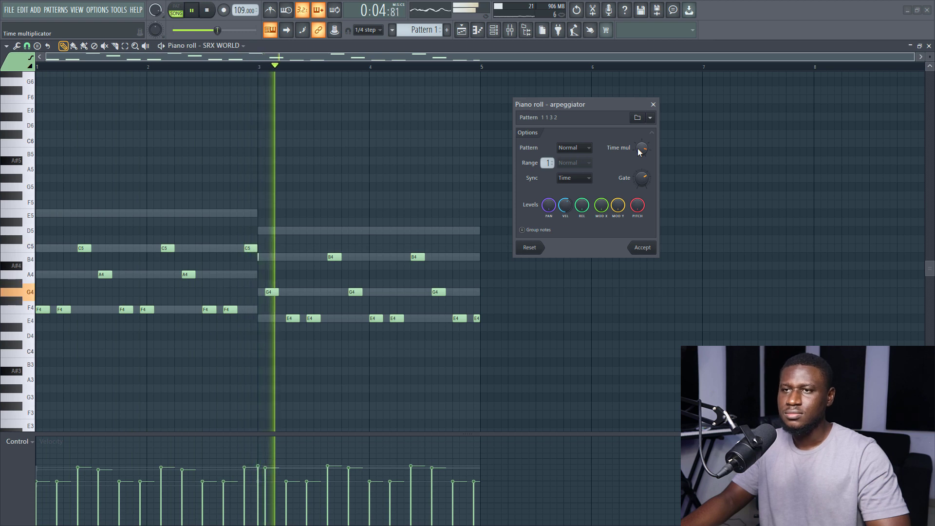
key("space")
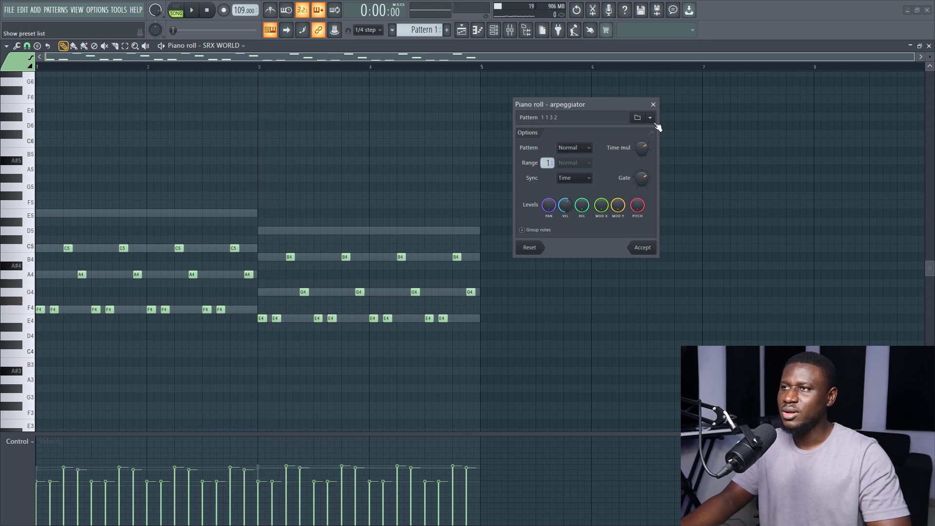
- Load the Trance 2 arpeggio preset and audition it with a slower time multiplier
left_click(650, 117)
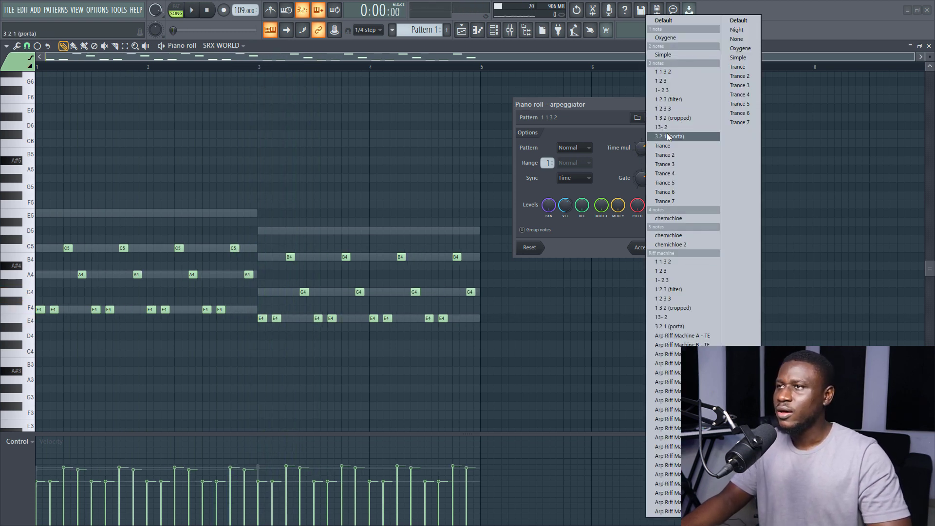
left_click(660, 155)
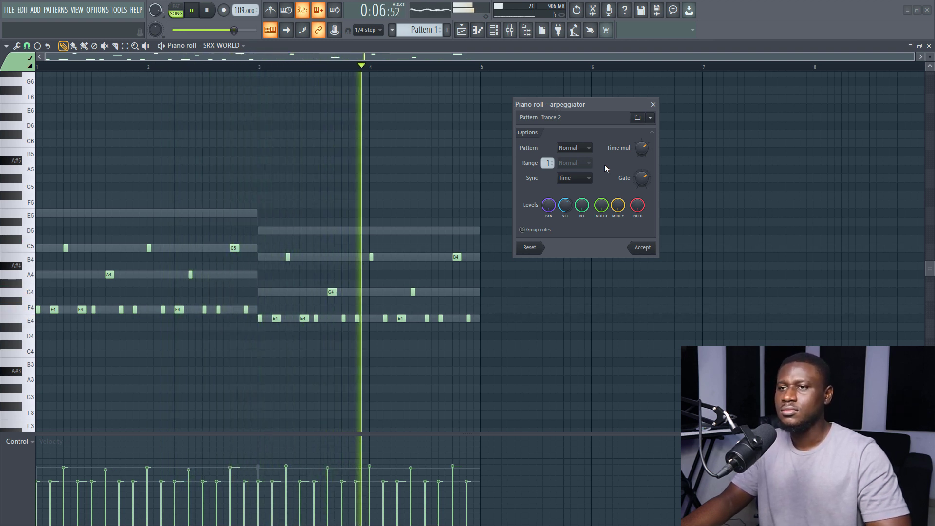
key("space")
left_click_drag(642, 148, 642, 137)
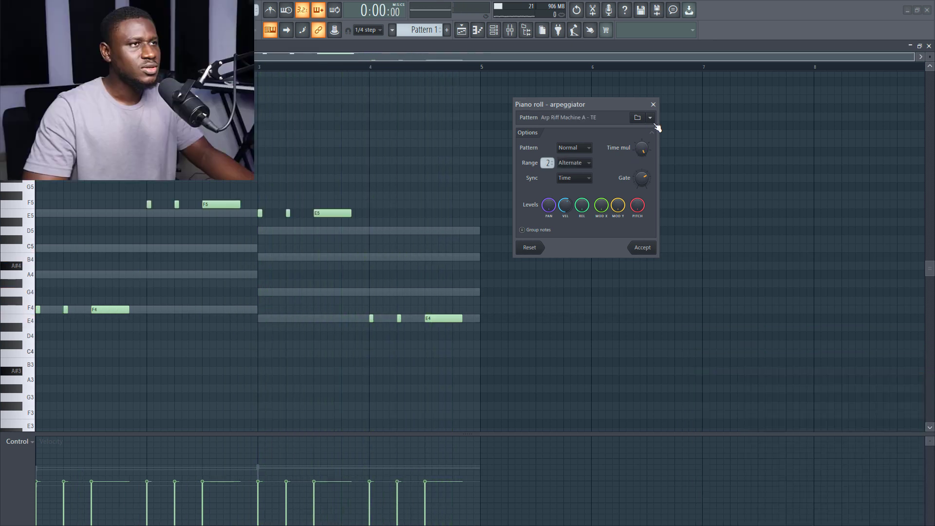
- Audition the Arp Riff Machine M - TE preset and reduce the arpeggio's range to 1
left_click(649, 118)
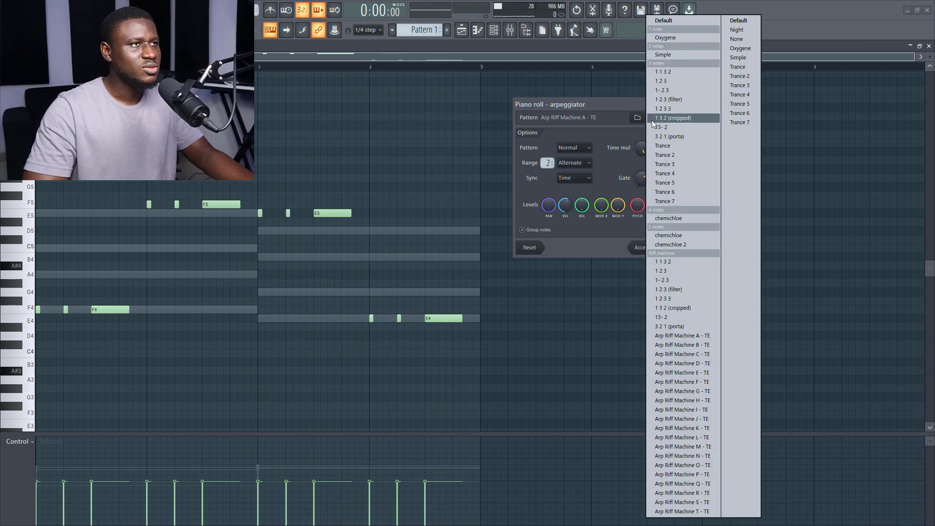
left_click(675, 447)
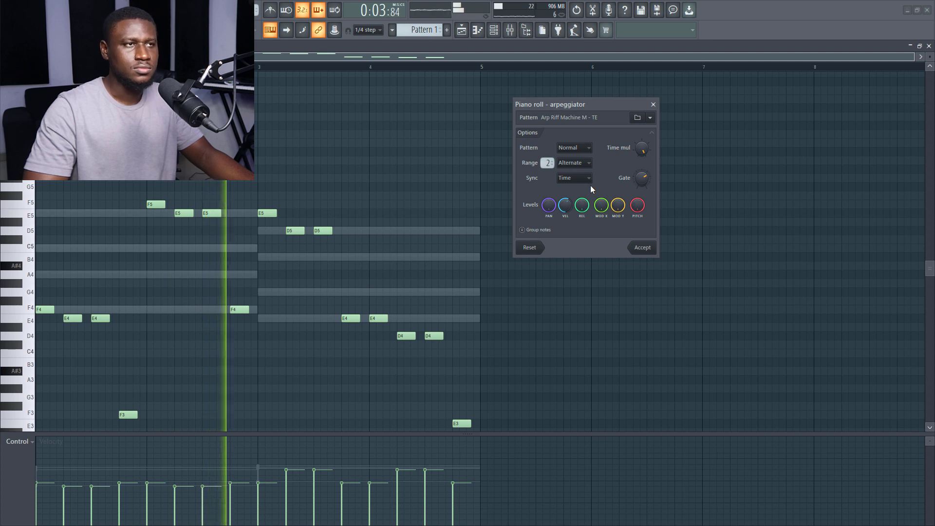
key("space")
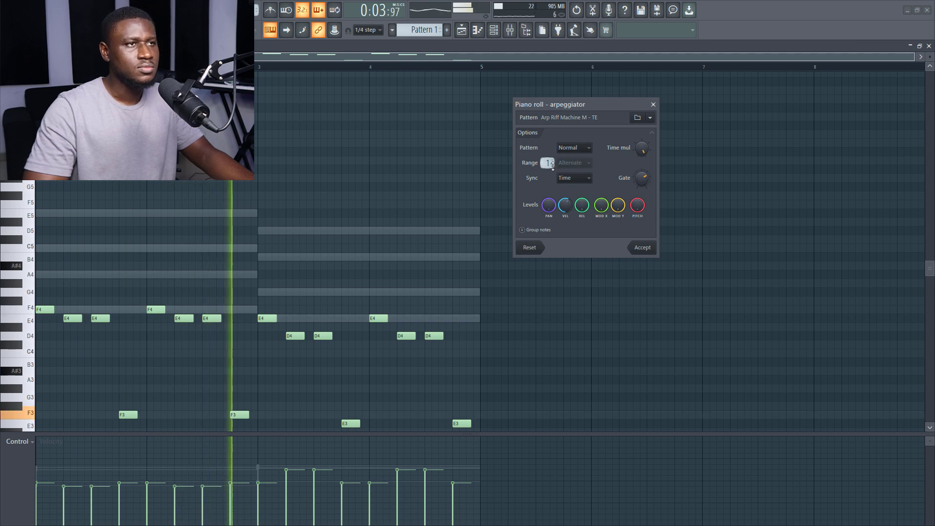
- Load the Arp Riff Machine L - TE preset, space its notes about three sixteenth steps apart, and accept the arpeggio
left_click(650, 118)
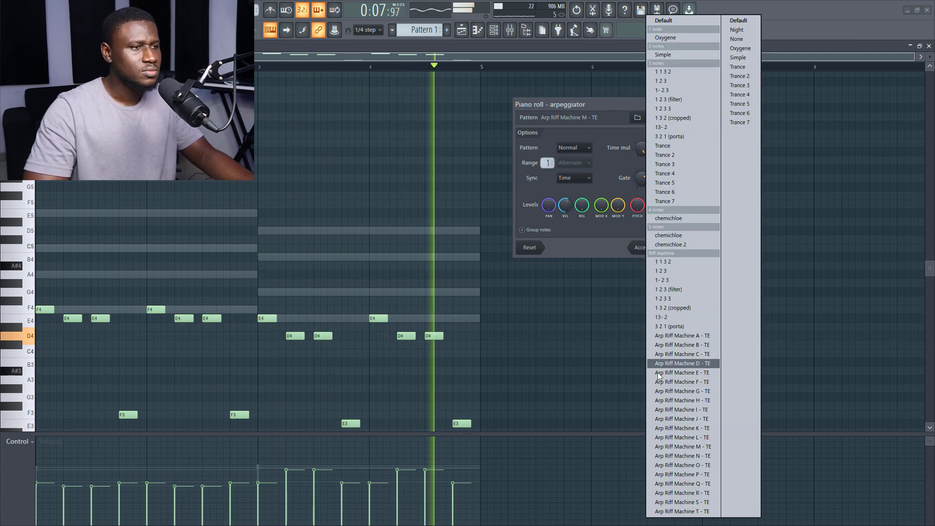
left_click(674, 437)
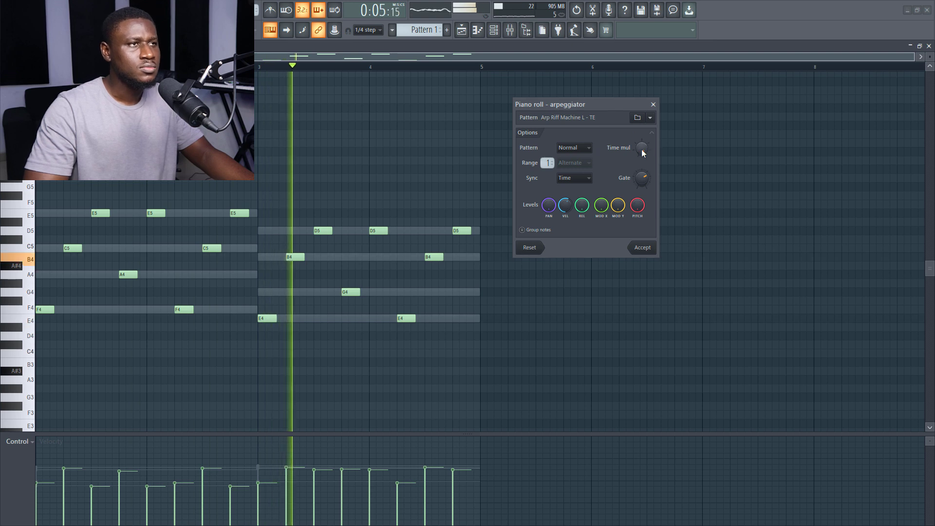
key("space")
left_click_drag(643, 150, 643, 162)
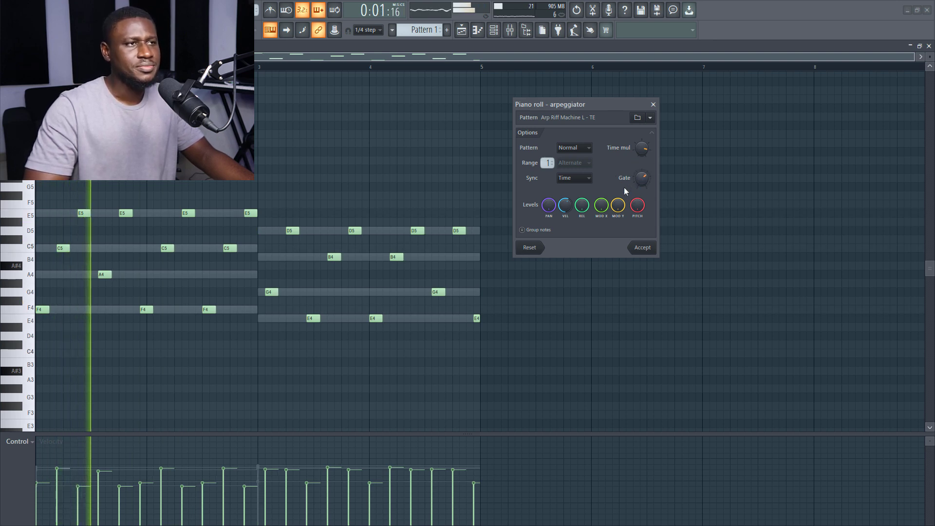
left_click(642, 248)
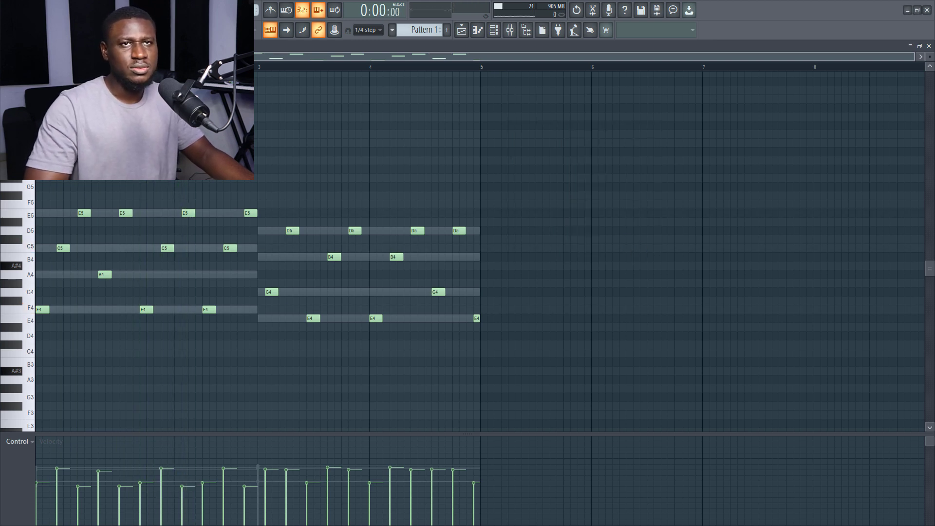
- Retime several arpeggio notes, starting the second chord's run exactly on bar 3, and delete the clipped E4 before bar 5
left_click_drag(915, 56, 681, 56)
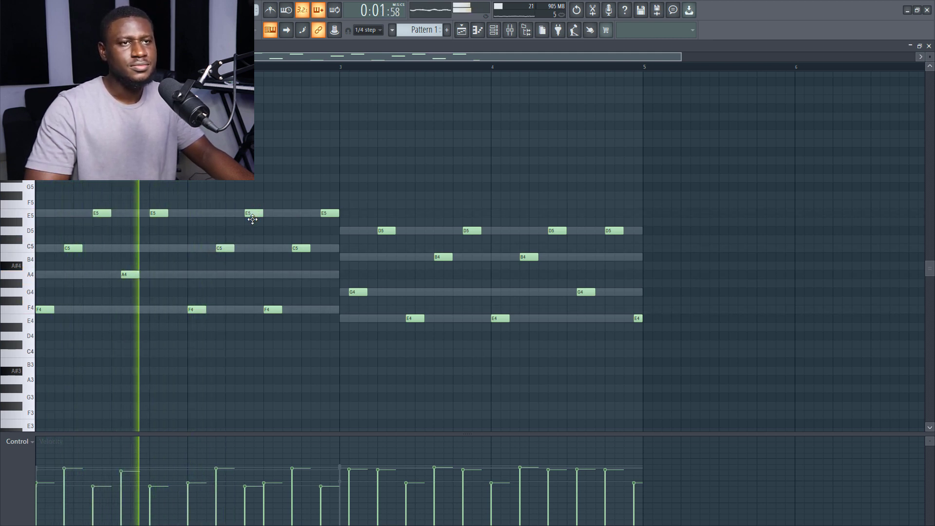
key("space")
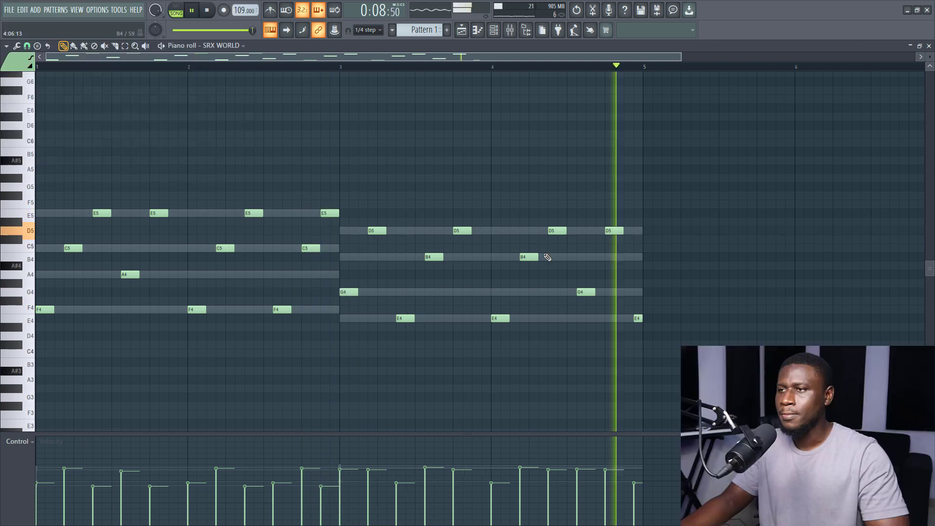
right_click(639, 318)
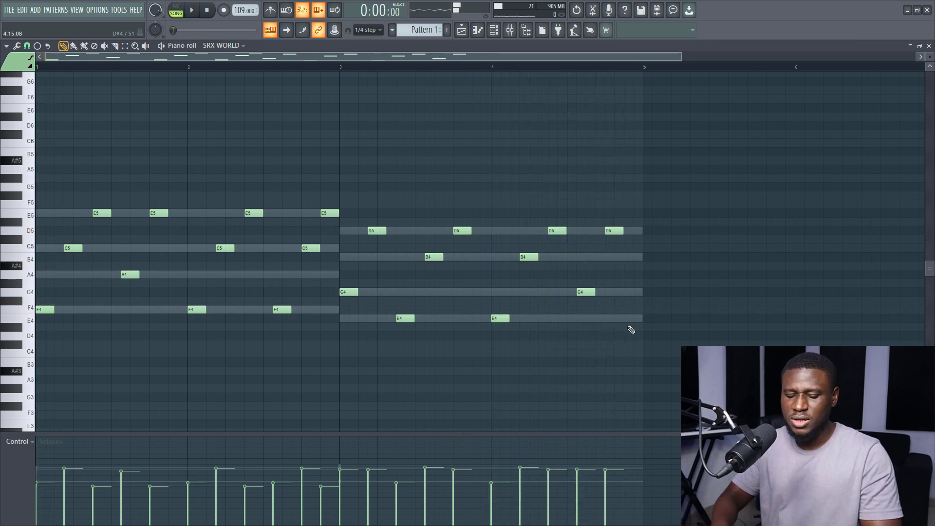
- Transpose the whole arpeggio melody up one octave and play it back
key("ctrl+Up")
key("space")
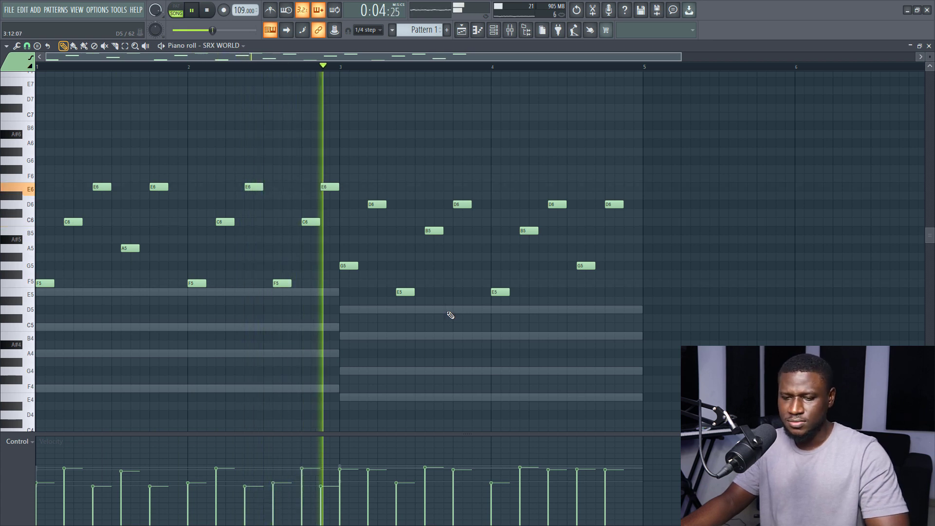
key("space")
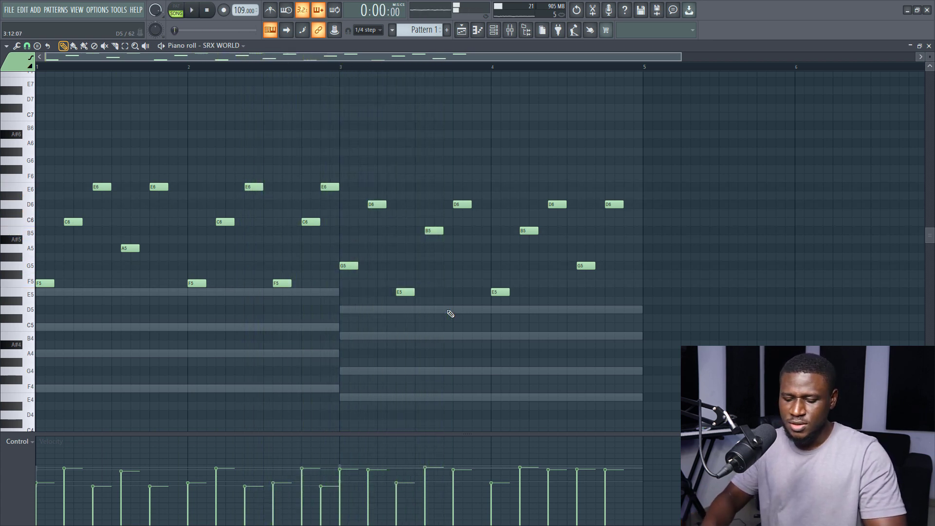
- Undo the transposition, note edits and arpeggio to restore the original sustained chords, and play them back
key("ctrl+Down")
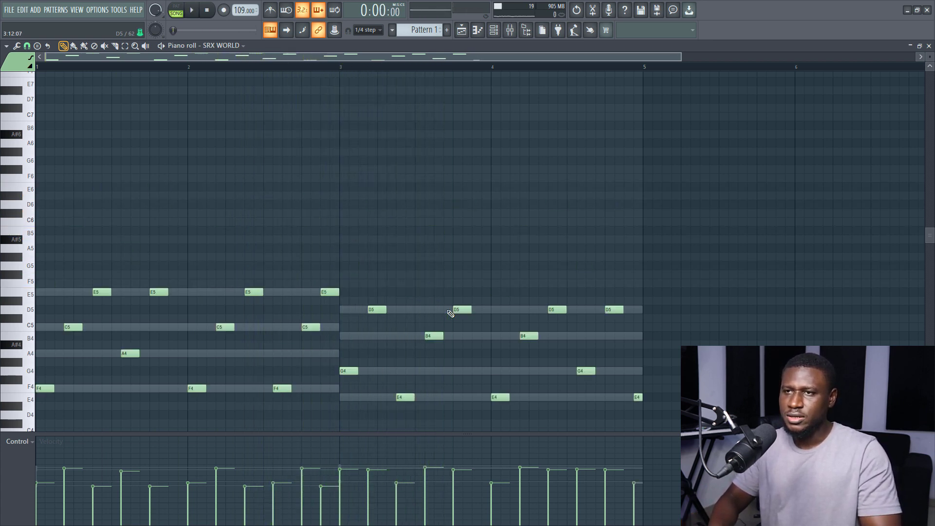
key("ctrl+z")
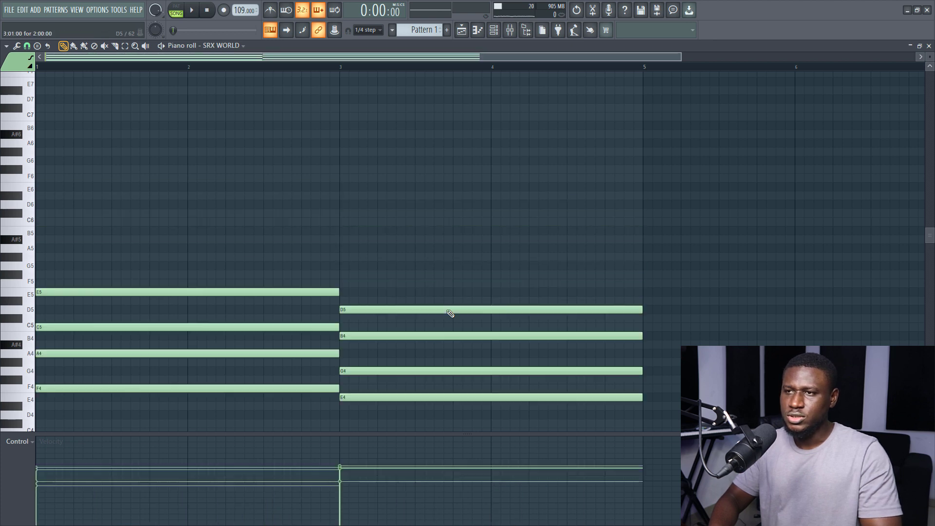
scroll(450, 313, "down", 2)
key("space")
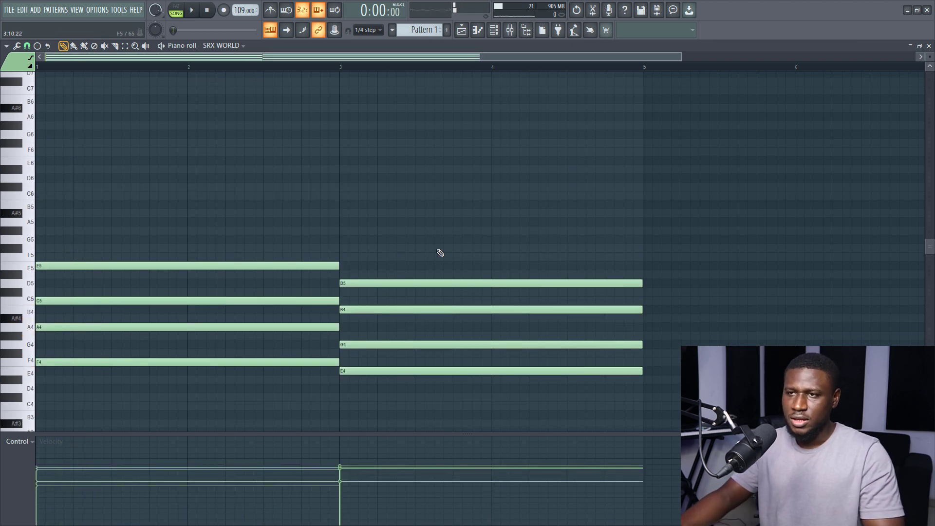
- Arpeggiate the SRX WORLD chords with the three-note 1 1 3 2 preset, space its notes about two sixteenth steps apart, and accept
left_click_drag(448, 235, 42, 427)
key("alt+a")
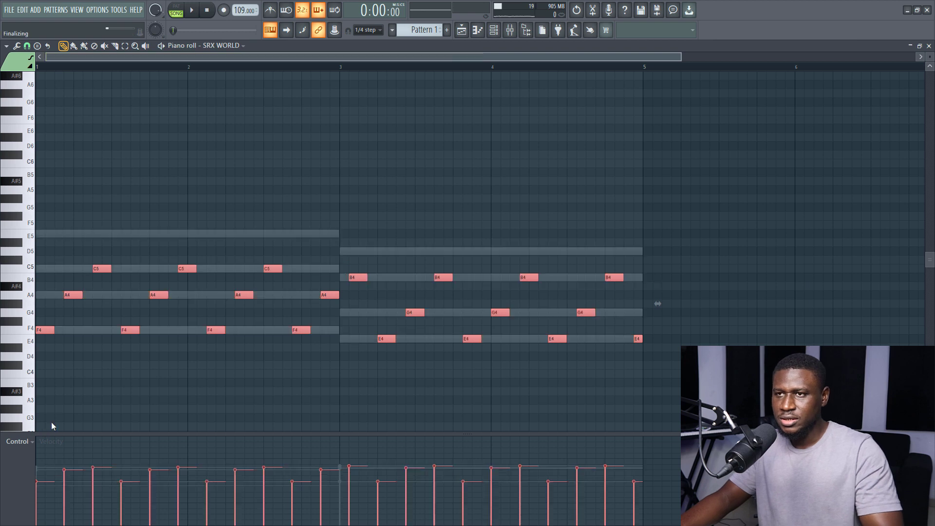
left_click(650, 120)
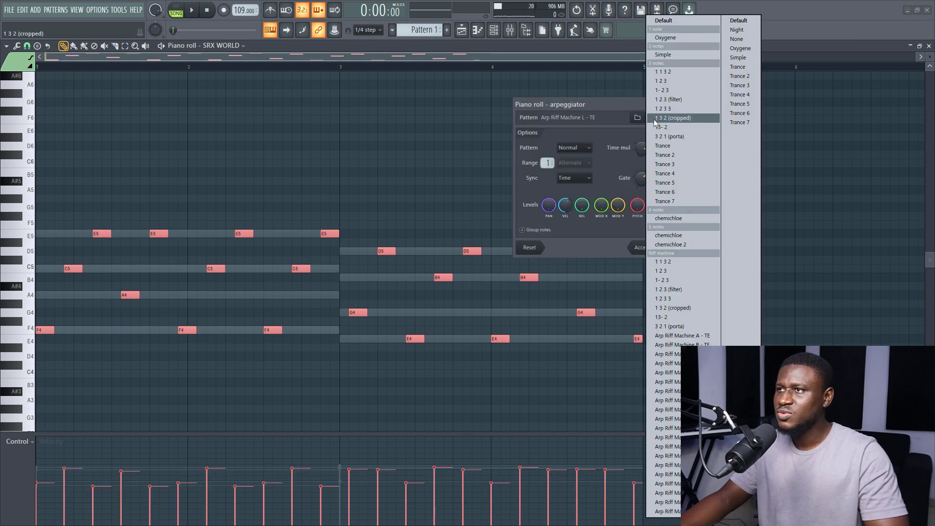
left_click(664, 72)
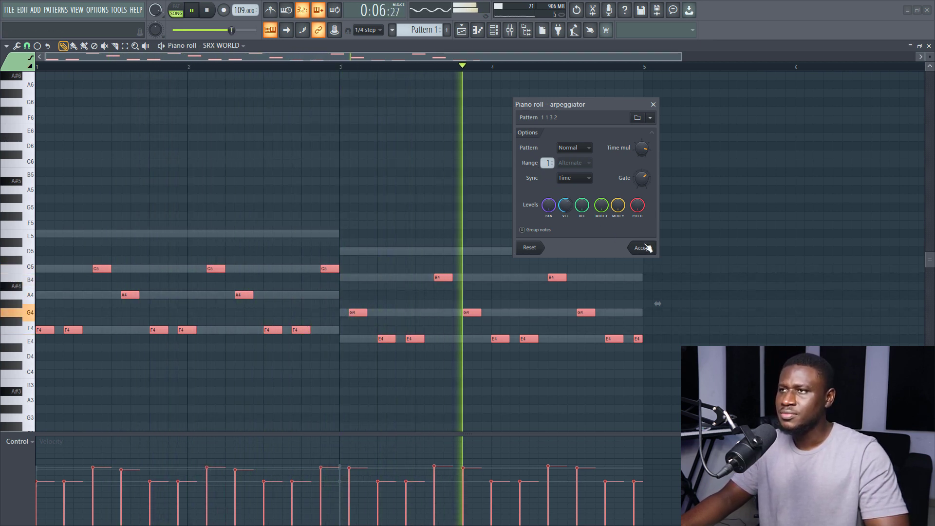
key("space")
left_click_drag(643, 150, 644, 161)
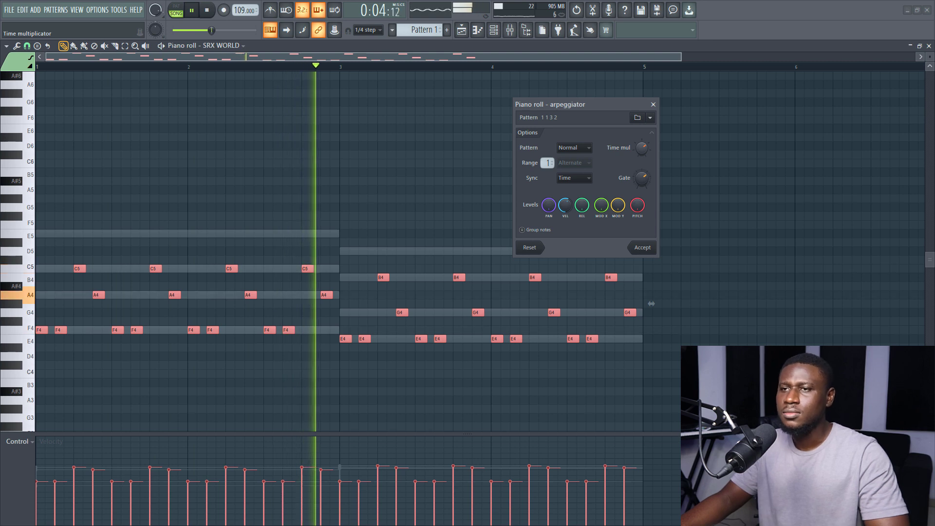
left_click(642, 247)
key("space")
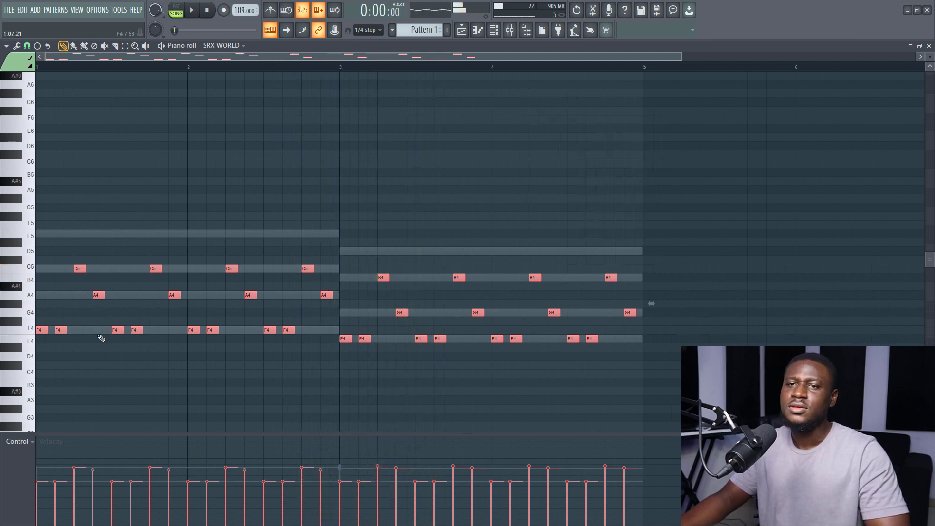
- Delete two F4 and two E4 notes from the SRX WORLD arpeggio, and transpose the remaining melody up one octave
key("space")
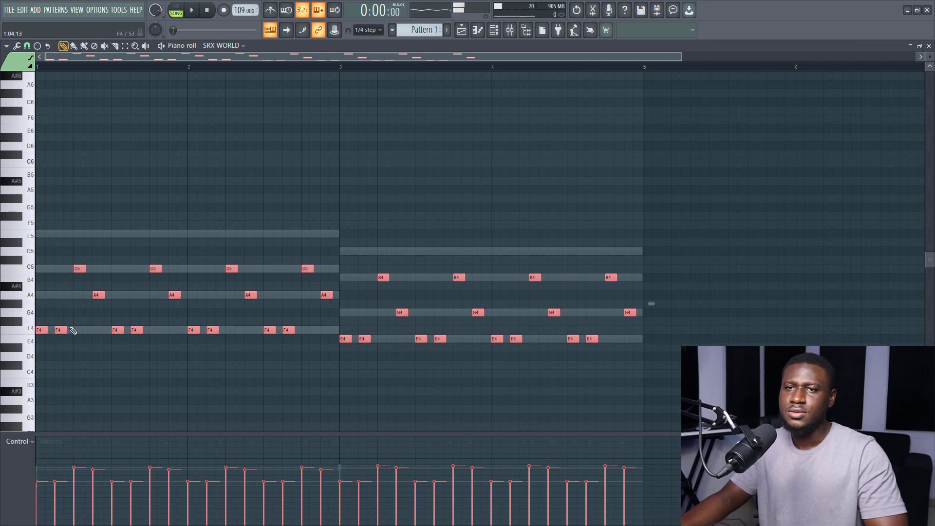
right_click(115, 330)
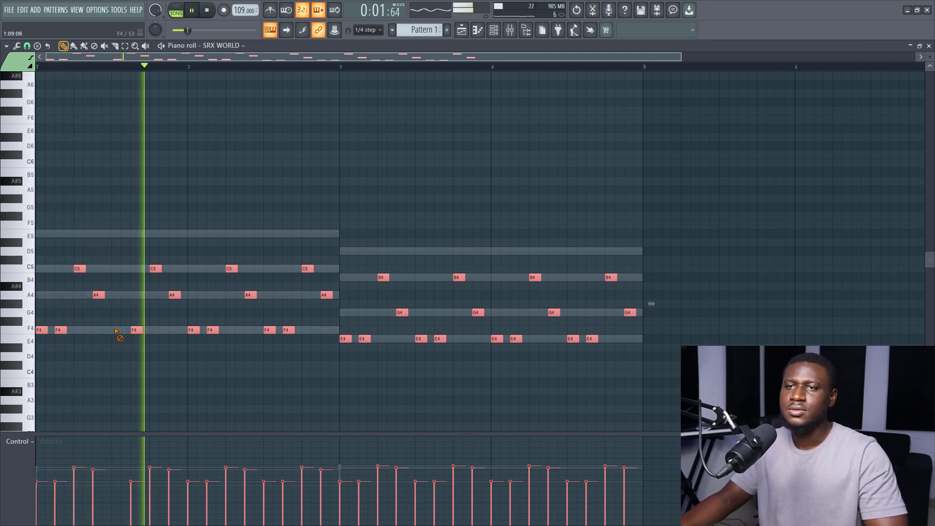
right_click(266, 329)
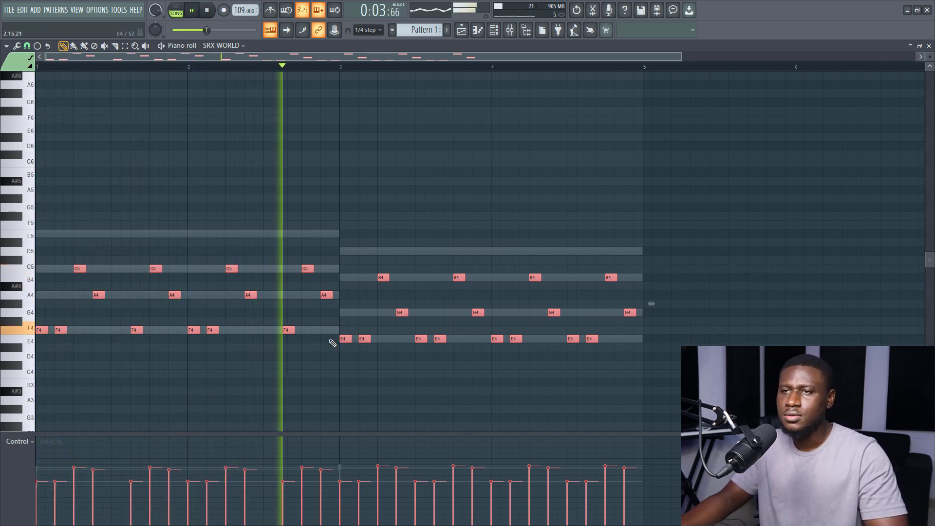
right_click(420, 340)
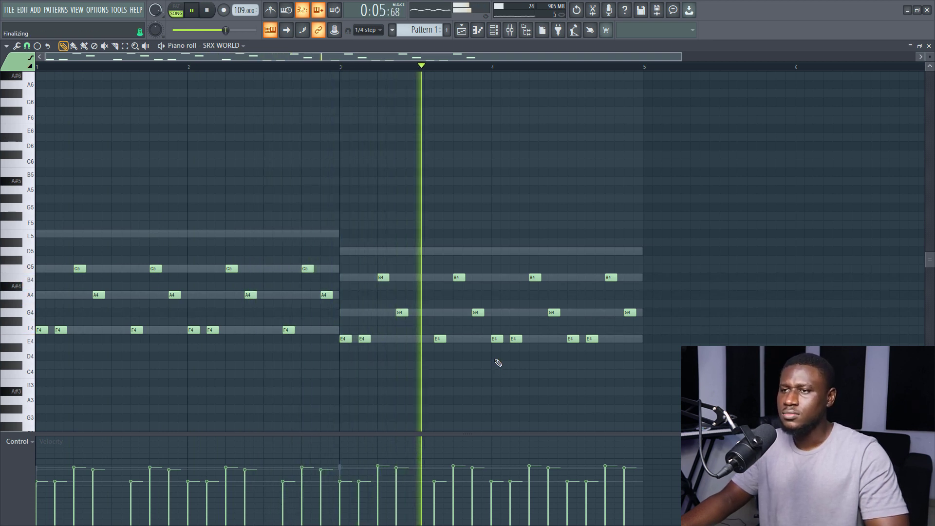
right_click(493, 340)
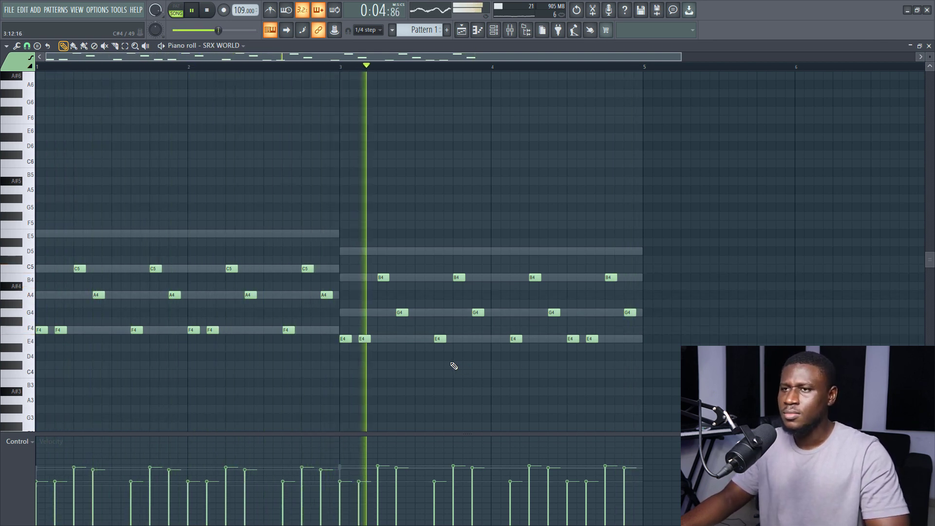
key("ctrl+Up")
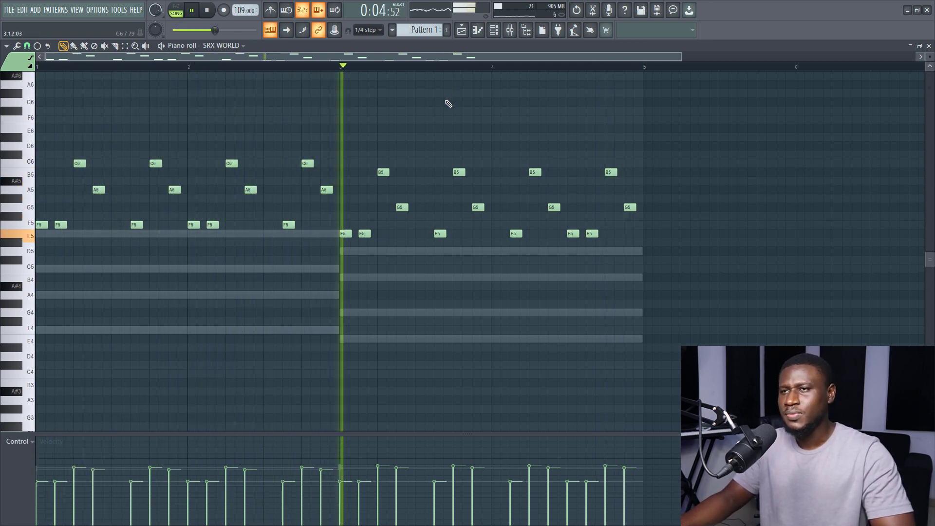
key("space")
- Copy the Lounge Lizard EP-4 chords into the SRX ORCHESTRA channel and open them in the piano roll
left_click(495, 31)
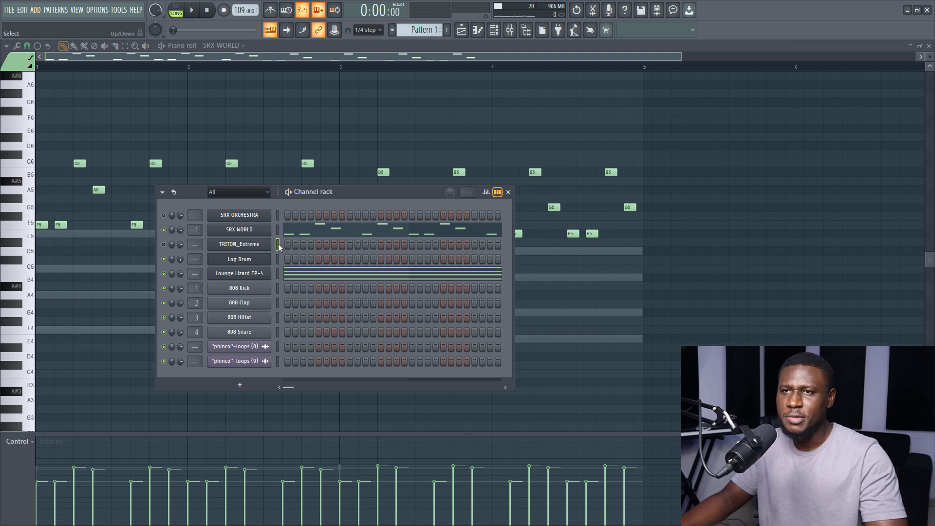
key("ctrl+a")
left_click(280, 244)
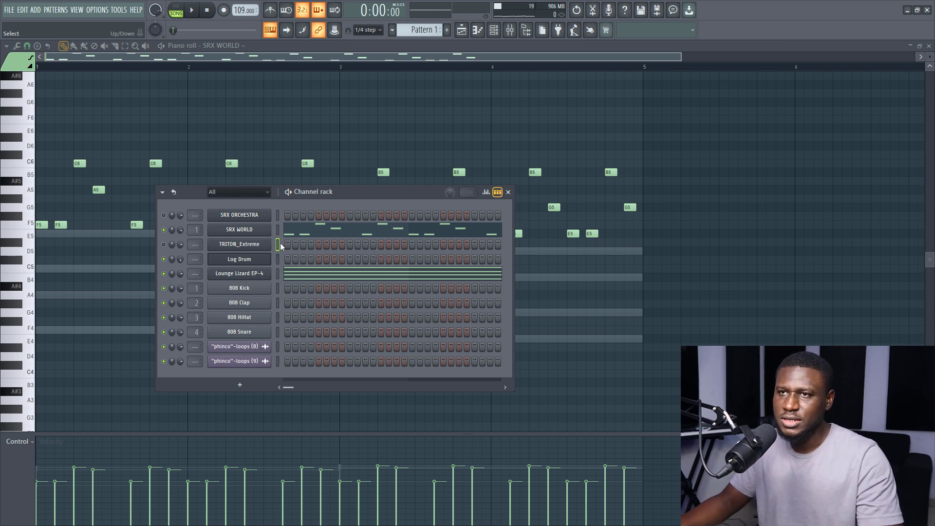
right_click(253, 273)
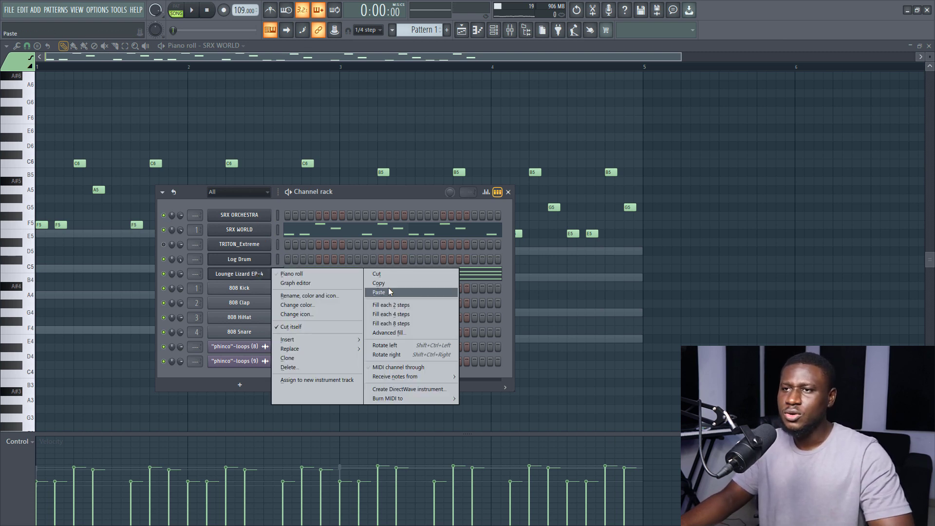
left_click(388, 287)
right_click(244, 214)
left_click(386, 234)
left_click(289, 216)
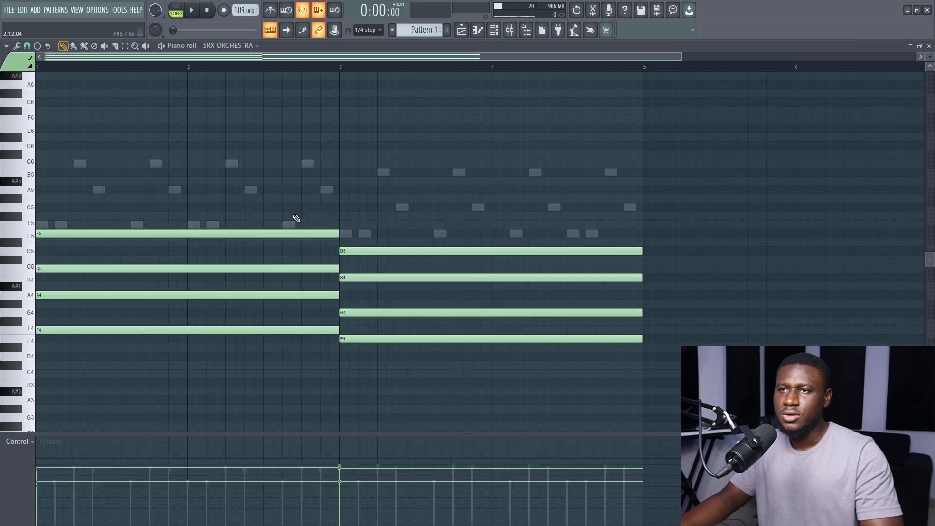
- Audition arpeggiator presets and timing on the SRX ORCHESTRA chords, apply Arp Riff Machine T - TE, and close the piano roll
key("alt+a")
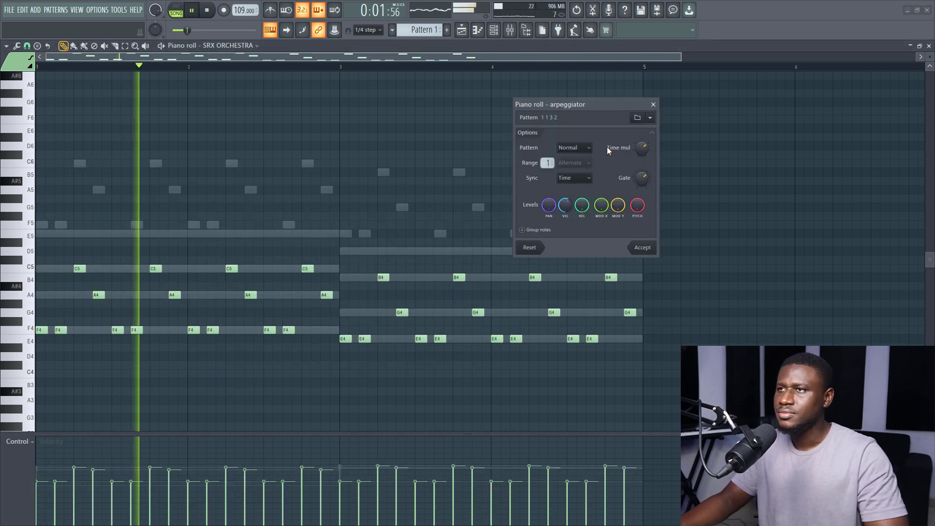
left_click_drag(635, 154, 634, 145)
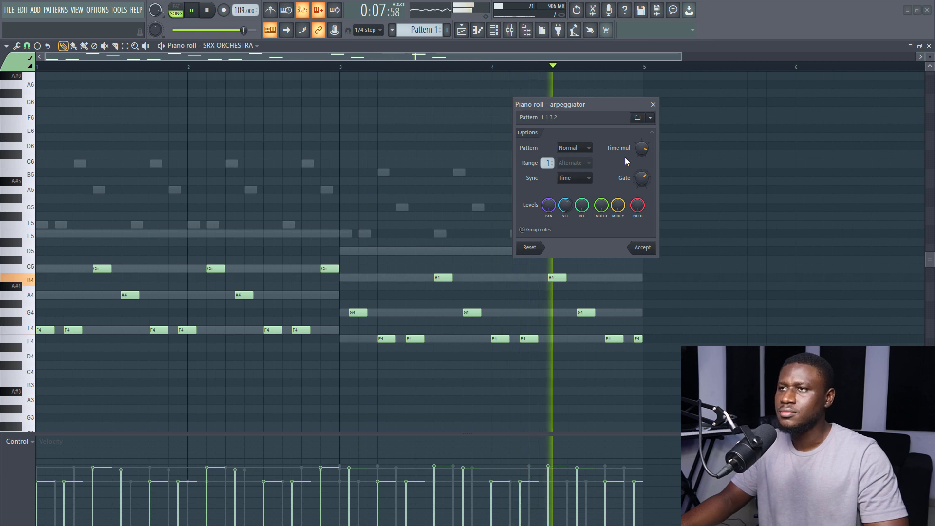
left_click(650, 119)
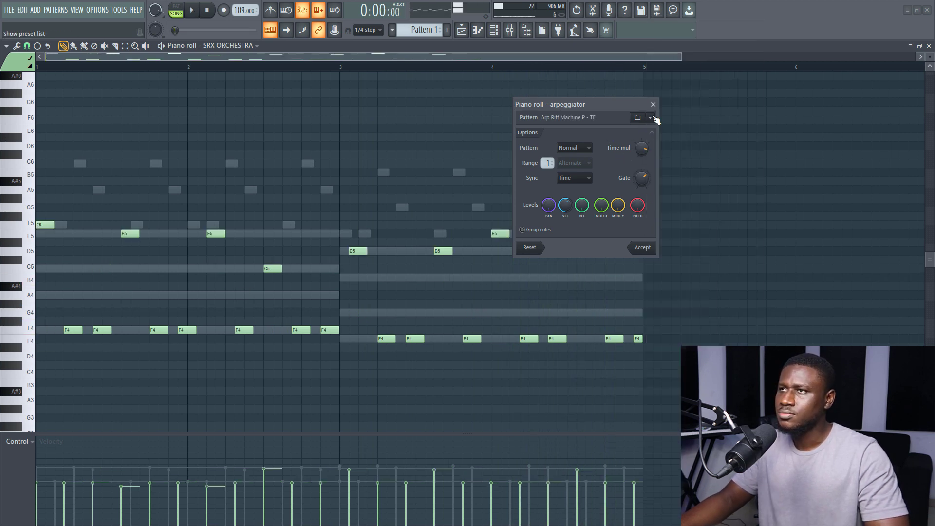
left_click(653, 118)
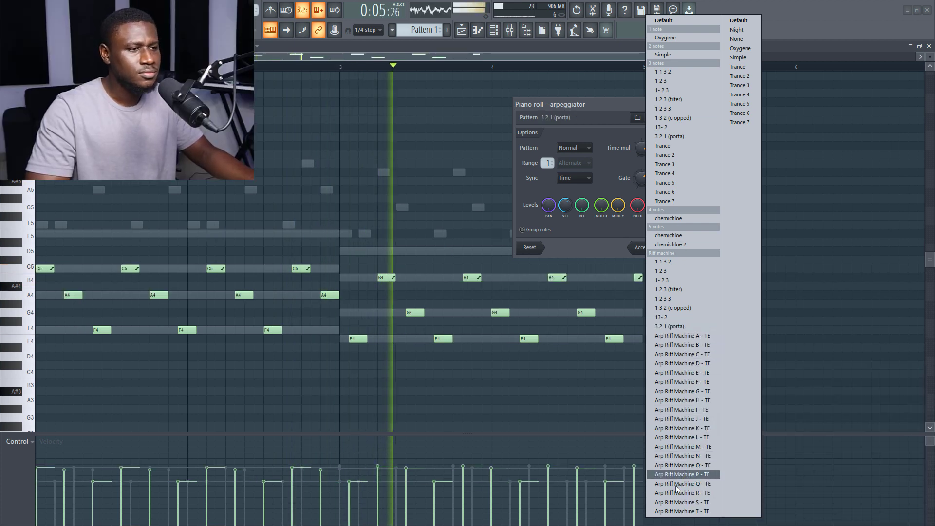
left_click(682, 512)
key("space")
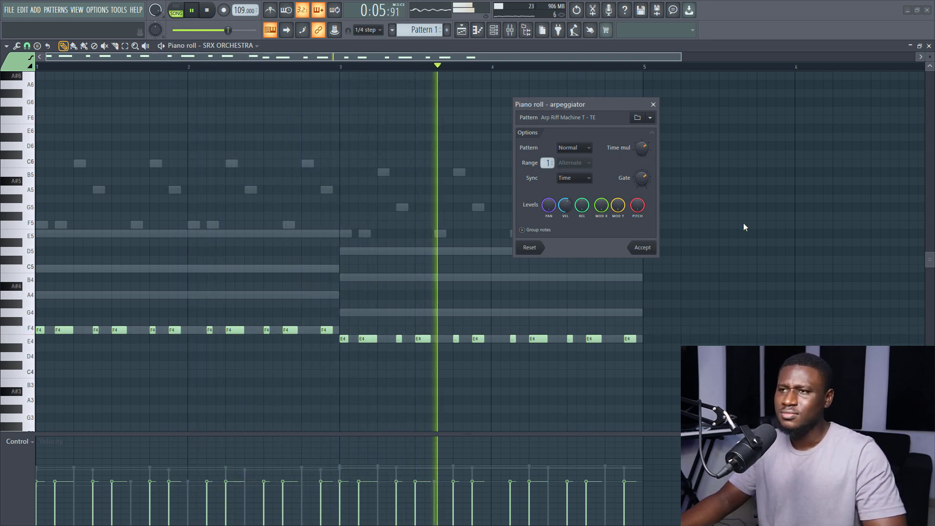
key("space")
left_click(642, 249)
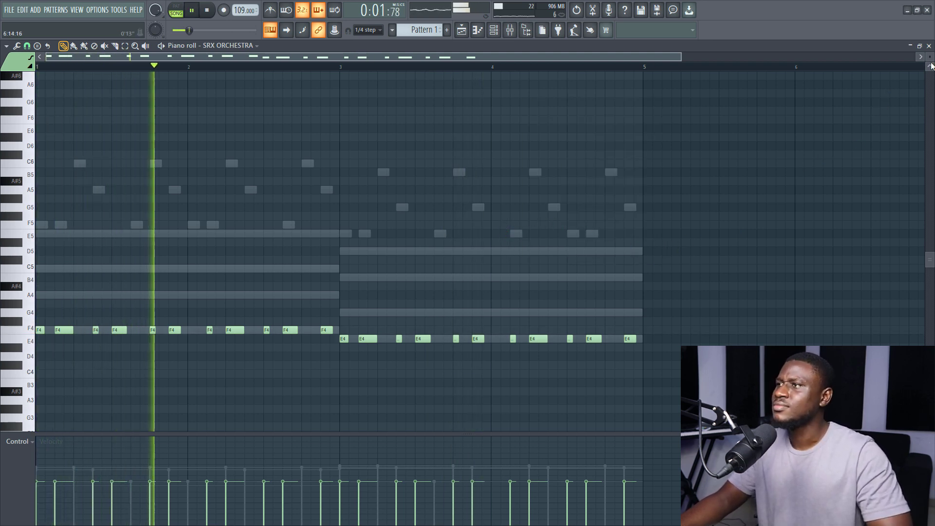
left_click(929, 46)
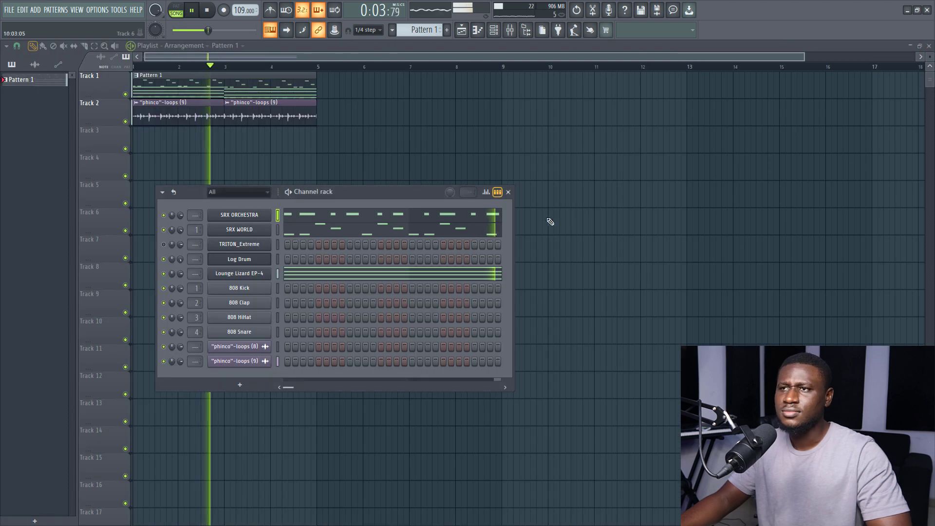
- Paste the copied chords into the TRITON_Extreme channel and transpose them up one octave in the piano roll
left_click(278, 244)
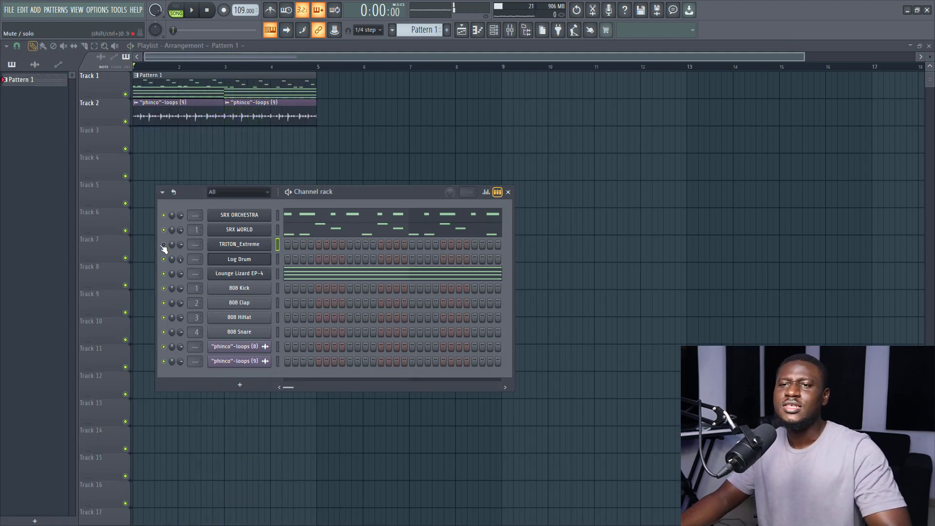
right_click(253, 246)
left_click(388, 263)
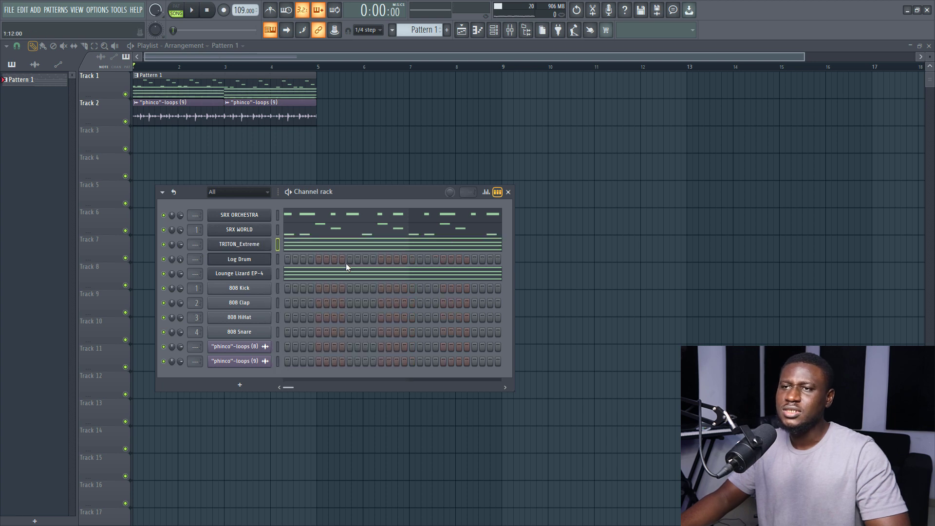
left_click(332, 248)
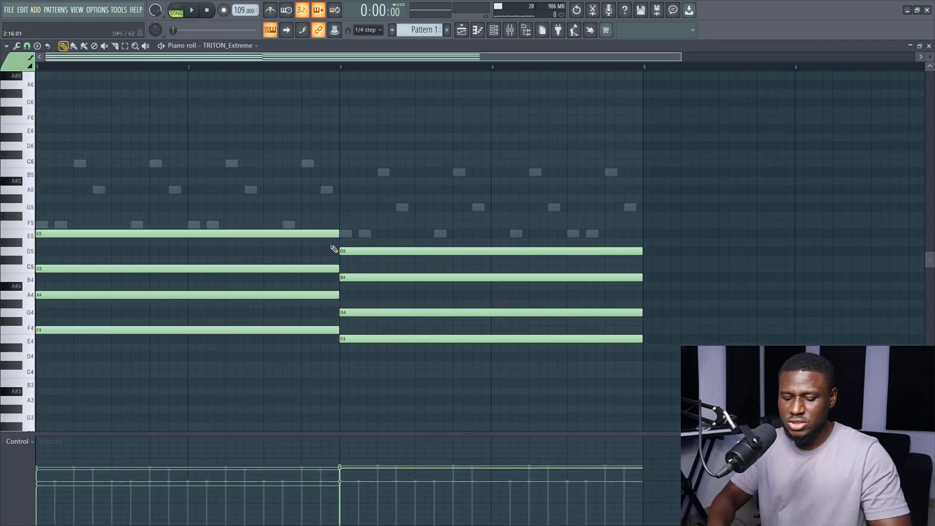
key("ctrl+Up")
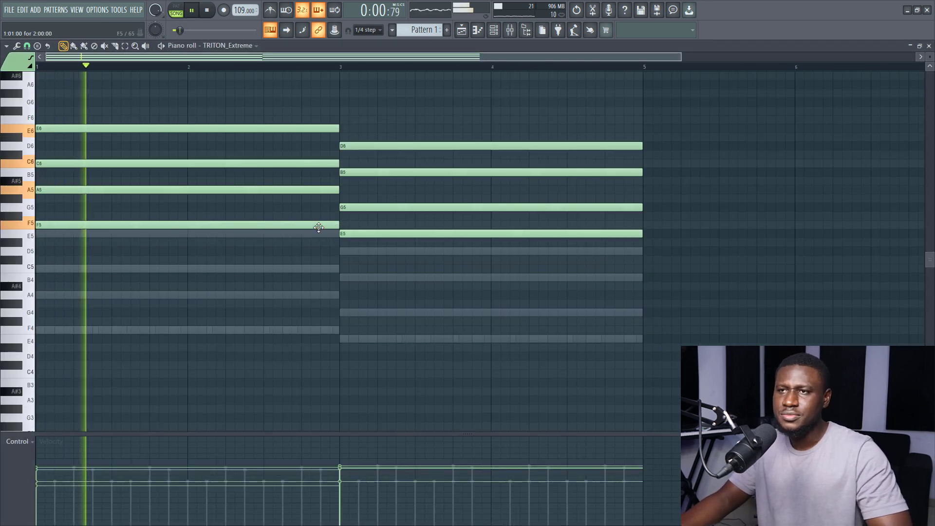
- Lower the TRITON_Extreme channel volume to 65% during playback, and return to its chords in the piano roll
scroll(316, 224, "down", 3)
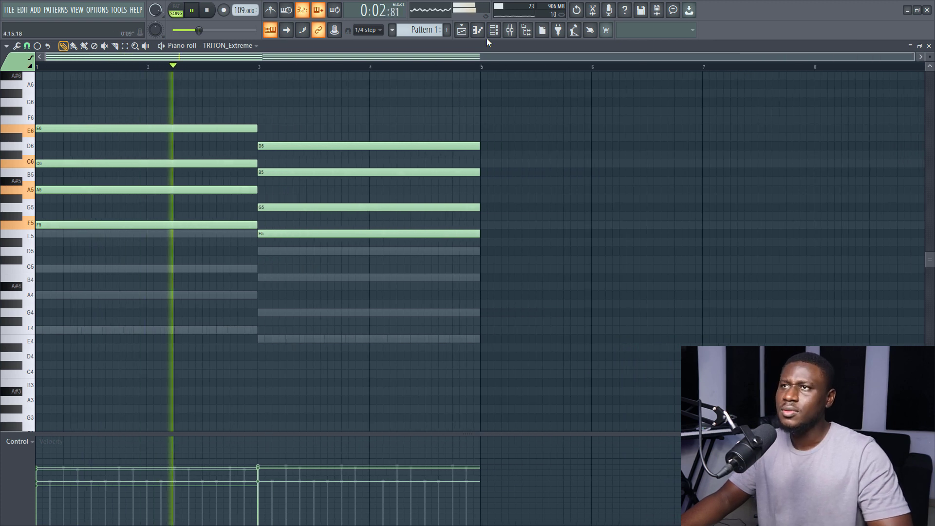
key("F6")
left_click_drag(179, 244, 178, 251)
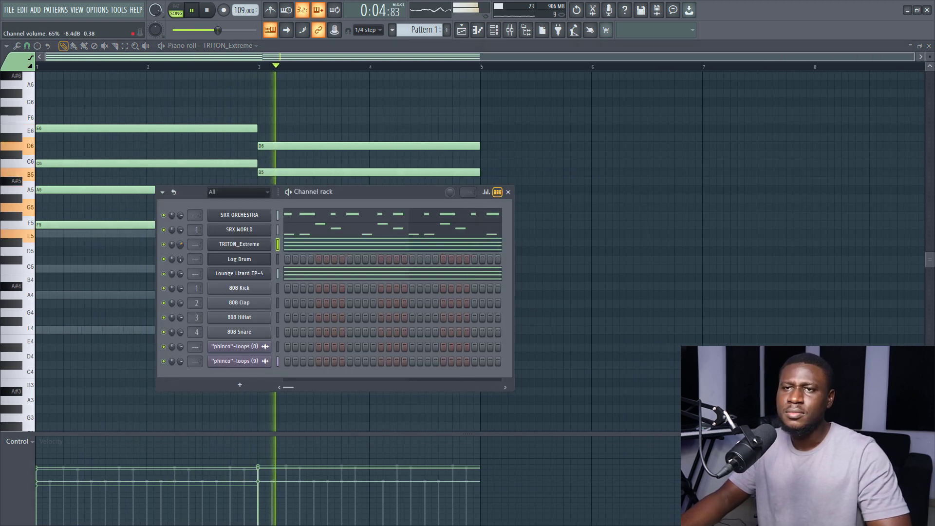
key("F6")
key("space")
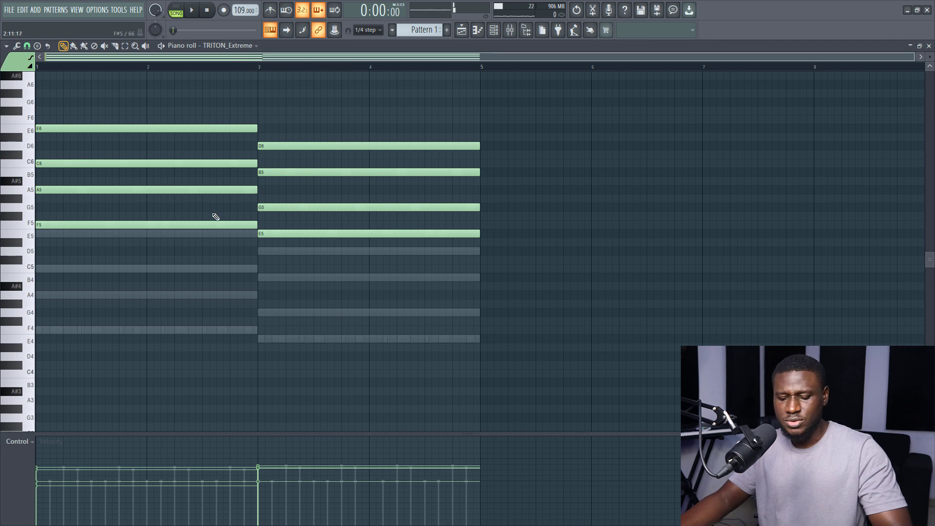
- Audition arpeggiator presets Arp Riff Machine Q - TE and 3 2 1 (porta) on the TRITON_Extreme chords, and apply Trance 2 with a longer gate
key("alt+a")
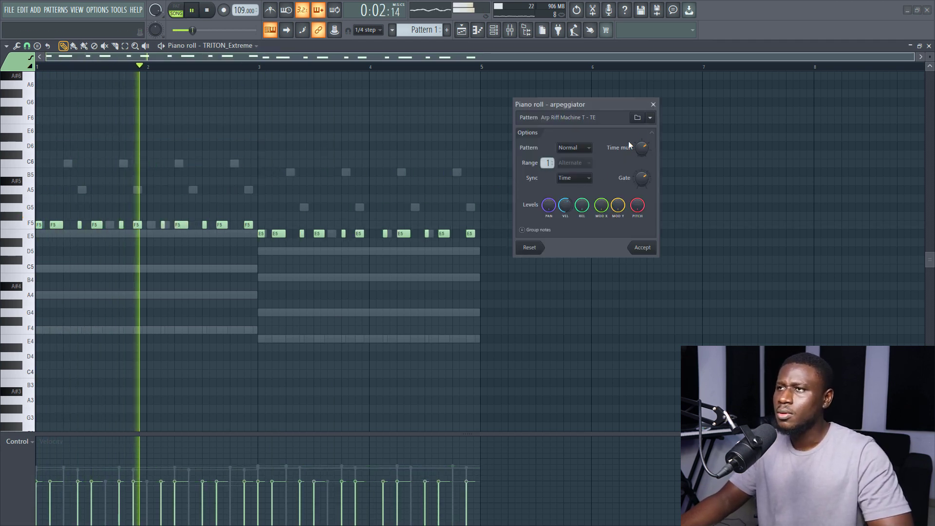
left_click(650, 117)
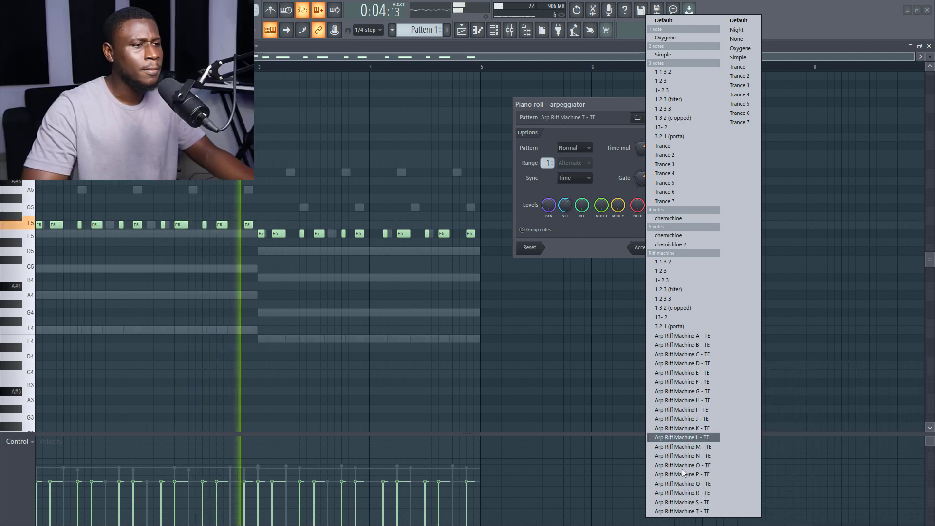
left_click(682, 484)
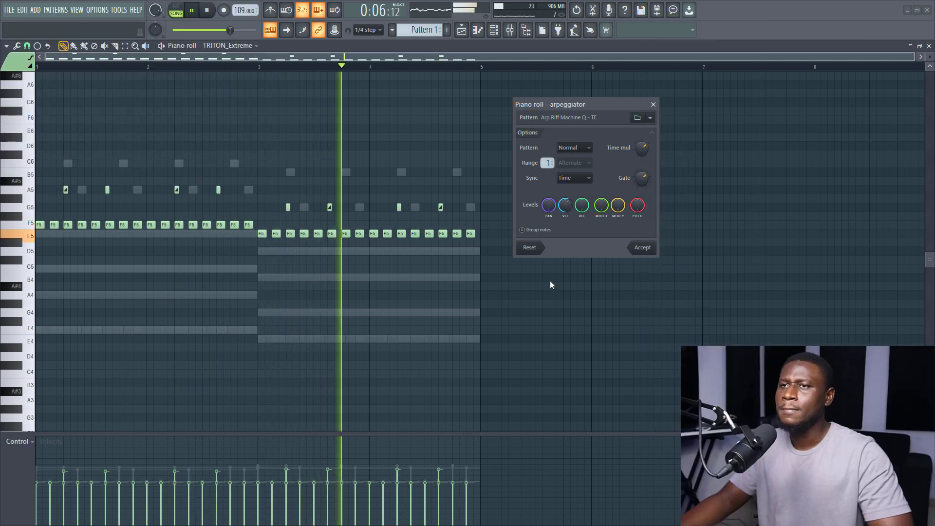
left_click(650, 117)
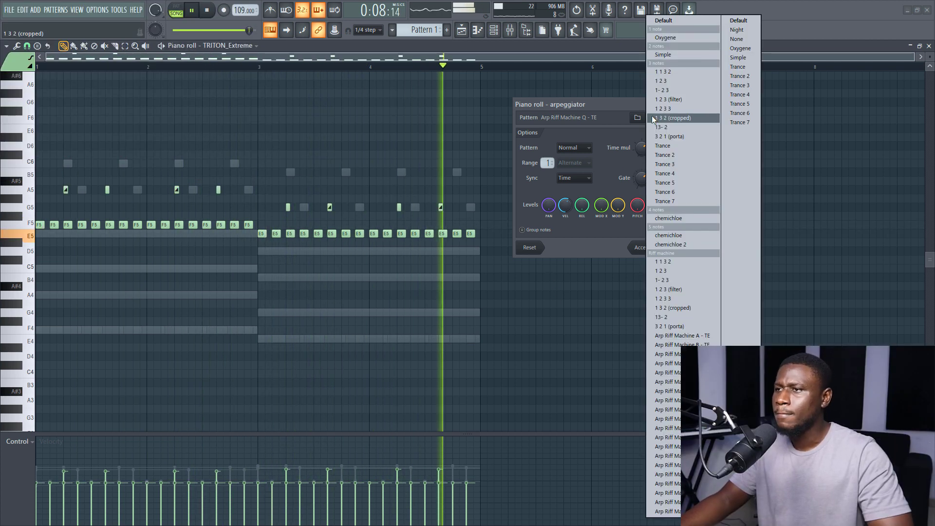
left_click(671, 326)
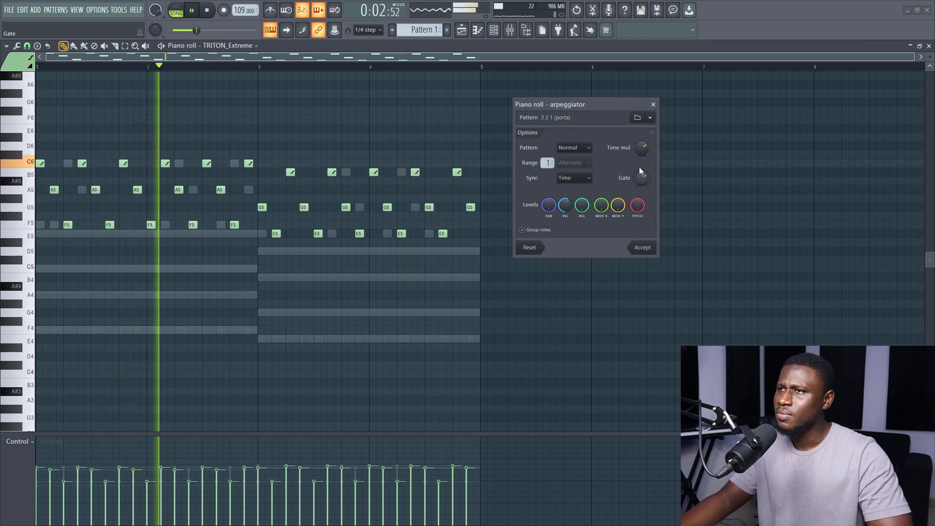
left_click(650, 118)
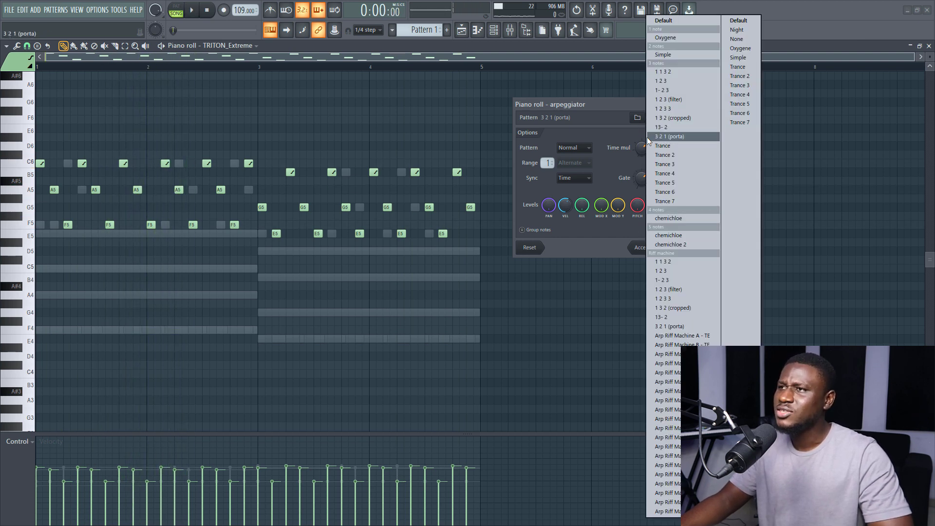
left_click(665, 155)
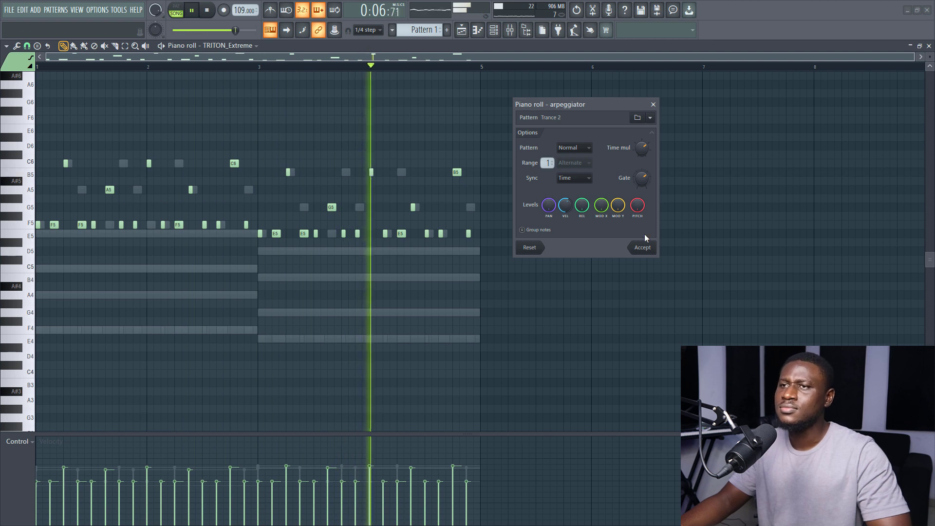
key("space")
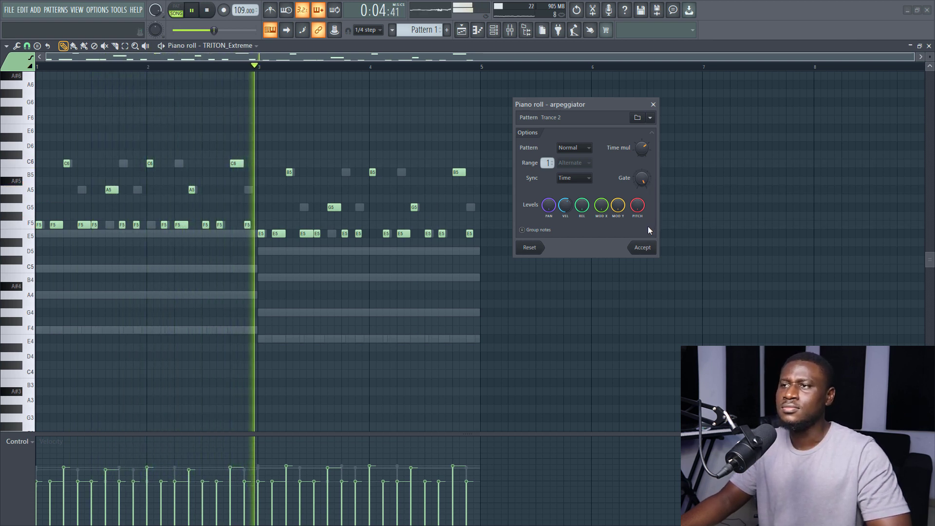
left_click(642, 248)
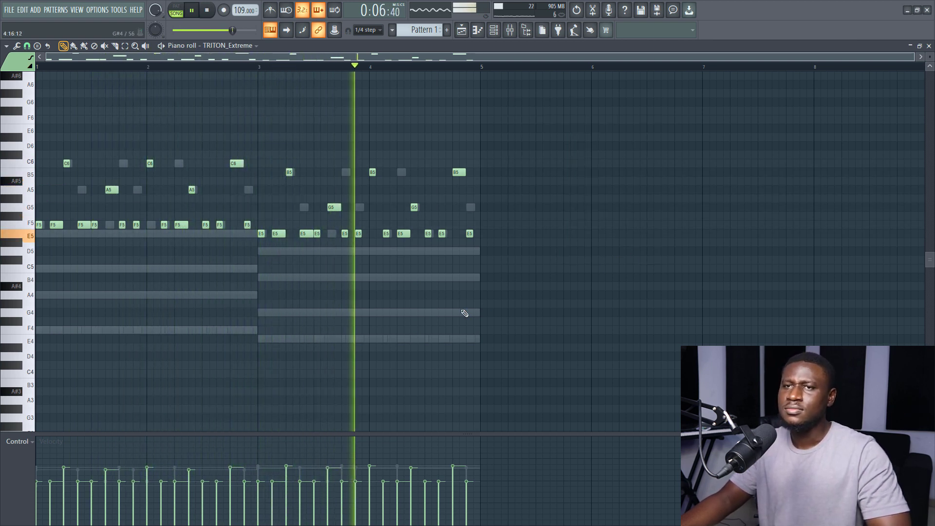
- Delete the F5 and E5 notes from the TRITON_Extreme melody and extend the last C6 and B5 notes to the bar ends
left_click_drag(15, 226, 97, 274)
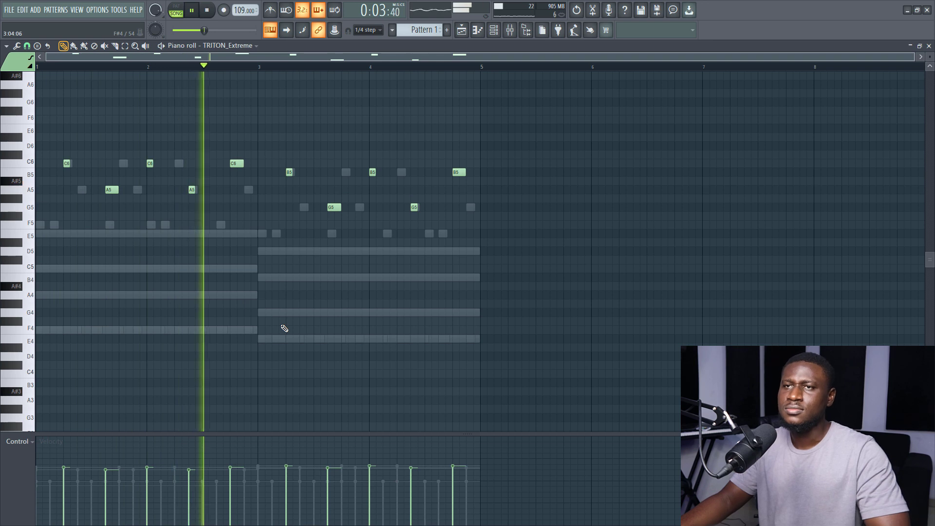
key("space")
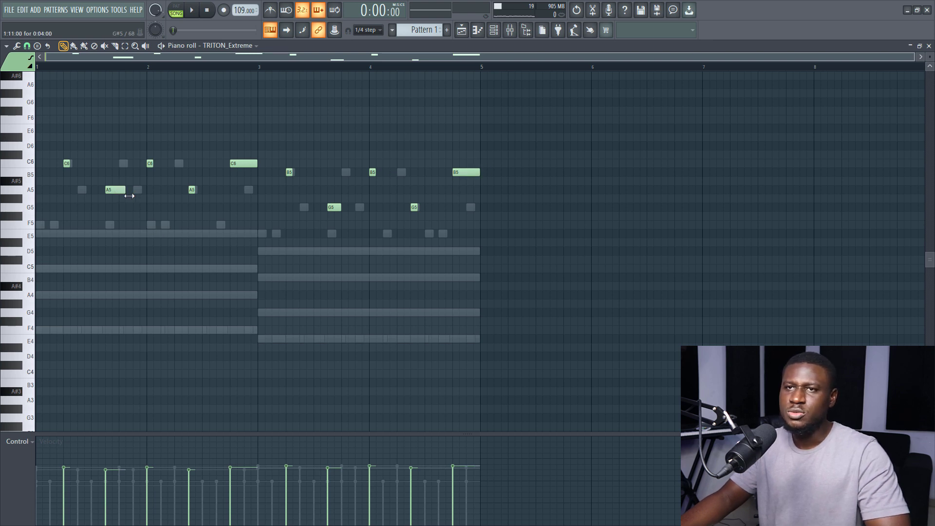
key("space")
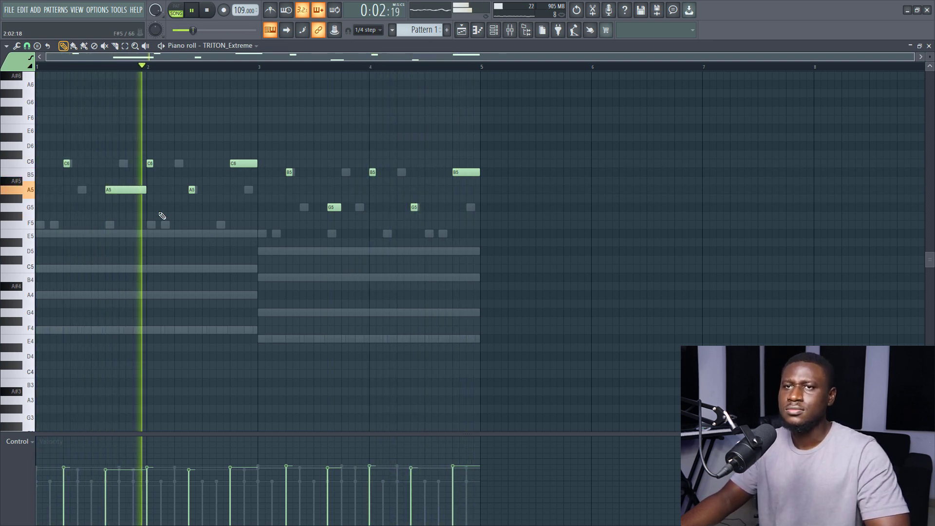
key("space")
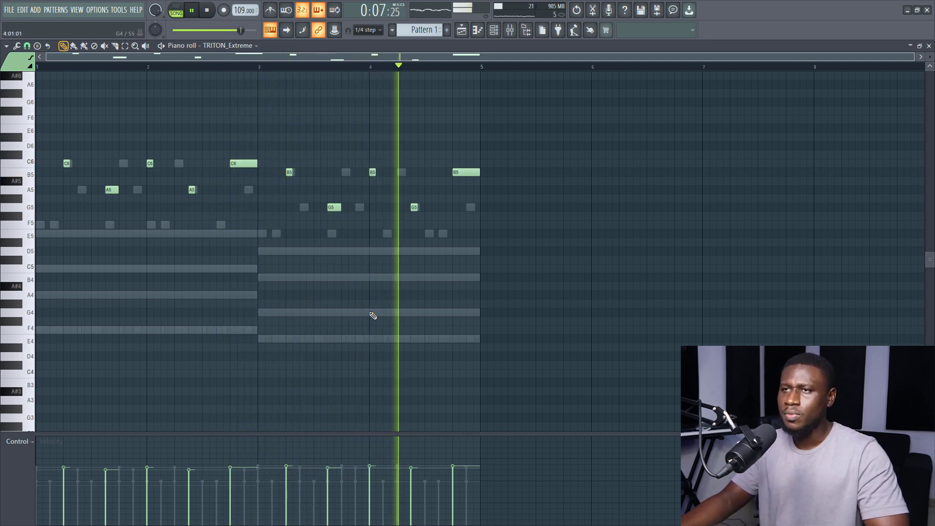
- Transpose the TRITON_Extreme melody up one octave, close the piano roll, and lower the channel's volume
scroll(372, 314, "up", 2)
key("space")
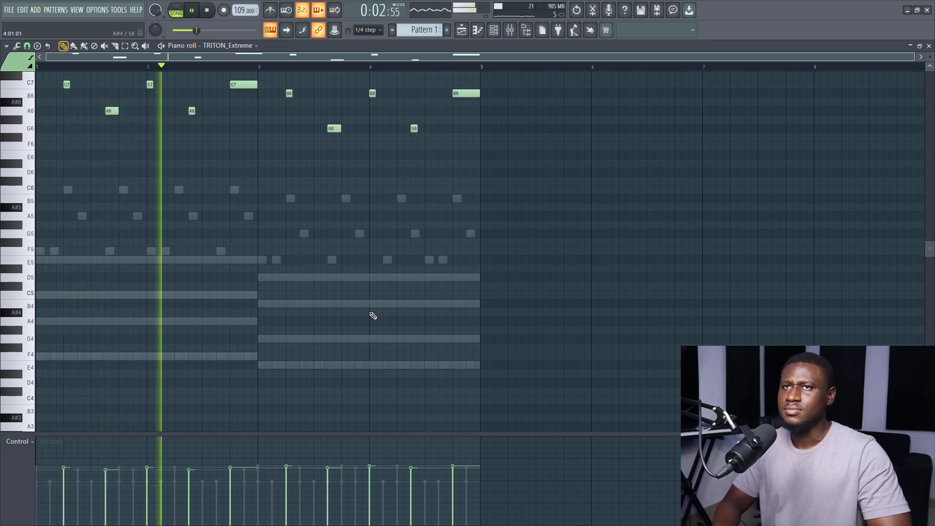
scroll(375, 315, "up", 1)
scroll(377, 315, "up", 3)
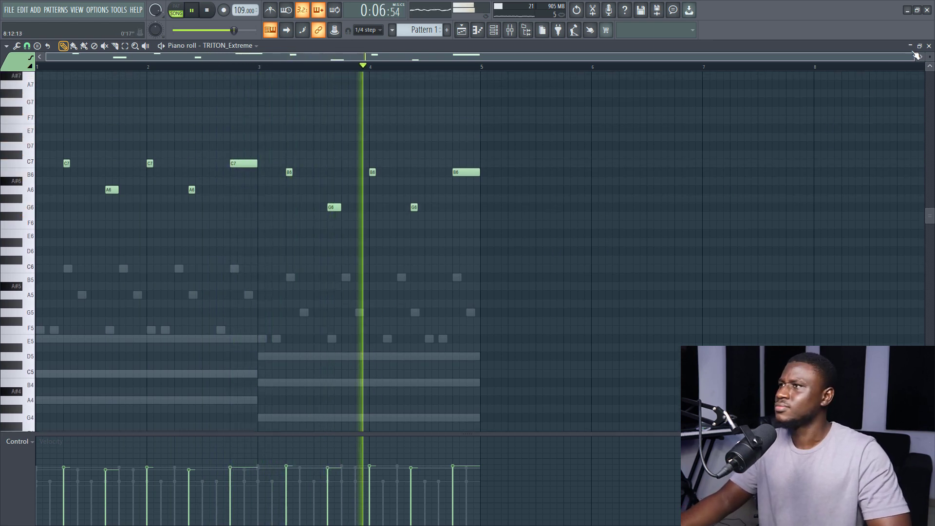
left_click(929, 46)
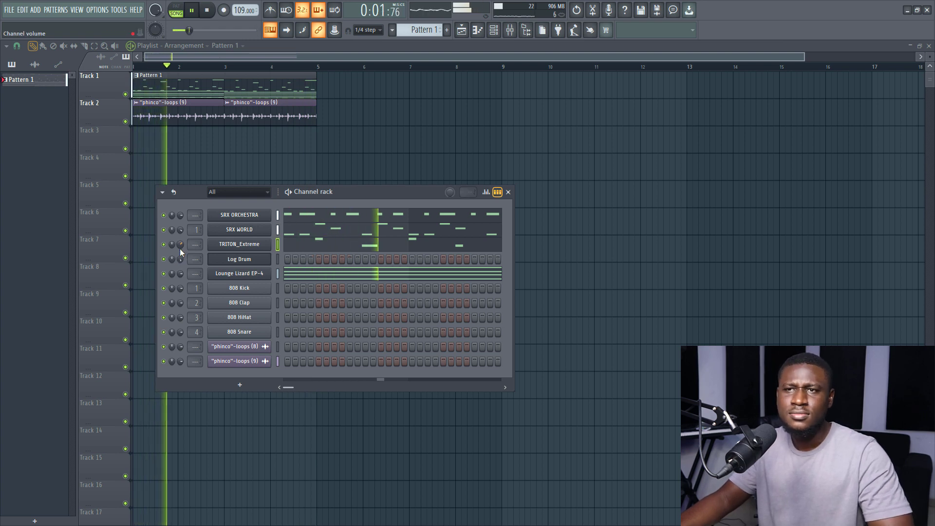
left_click_drag(180, 247, 180, 257)
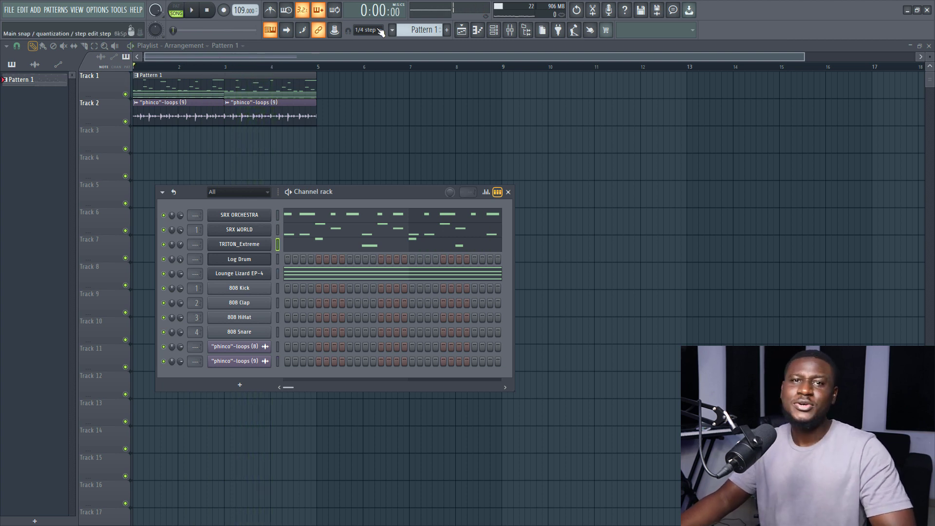
- Create the empty Pattern 2 and place it repeatedly on Track 3 of the playlist up to bar 5
left_click(412, 30)
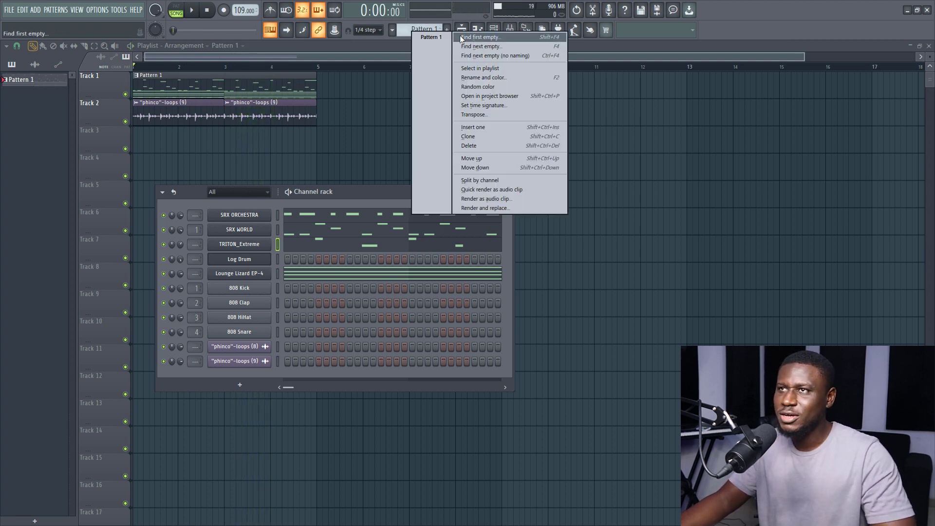
left_click(462, 38)
left_click(138, 153)
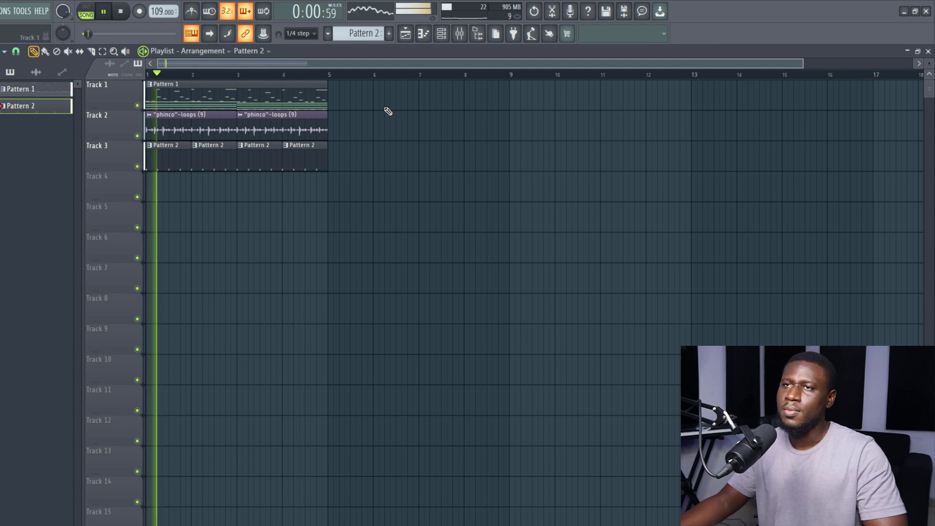
- Insert a second TRITON_Extreme channel beside Log Drum and copy the chords into it in Pattern 1
left_click(445, 41)
key("space")
right_click(277, 292)
mouse_move(361, 369)
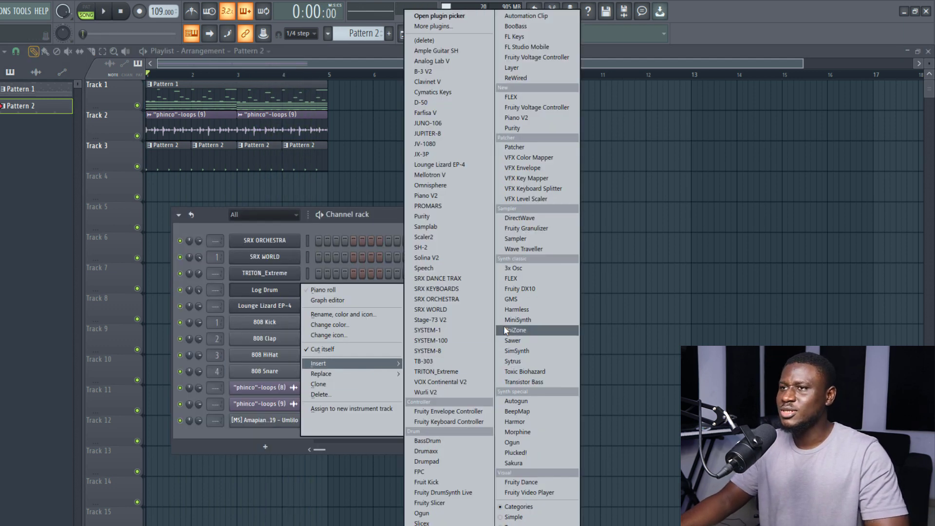
key("space")
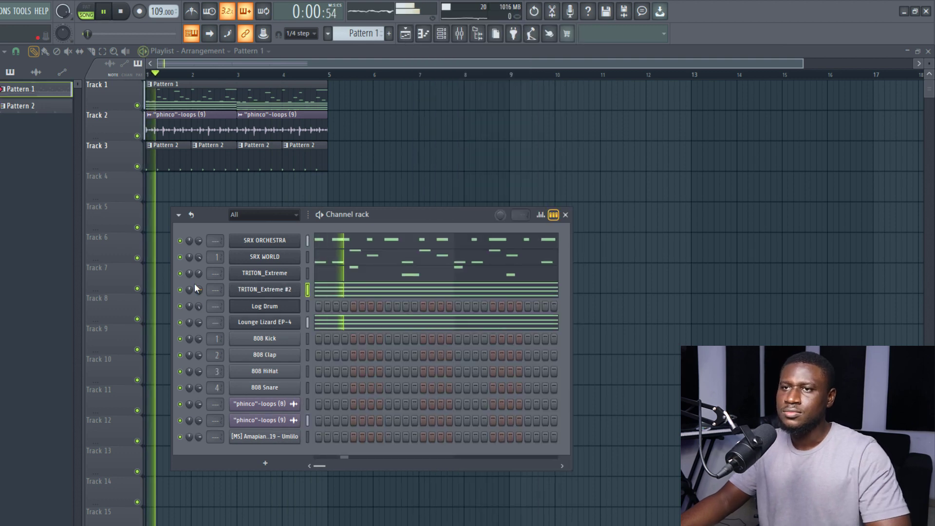
- Transpose the TRITON_Extreme #2 chords up one octave in the piano roll and lower that channel's volume during playback
left_click(340, 290)
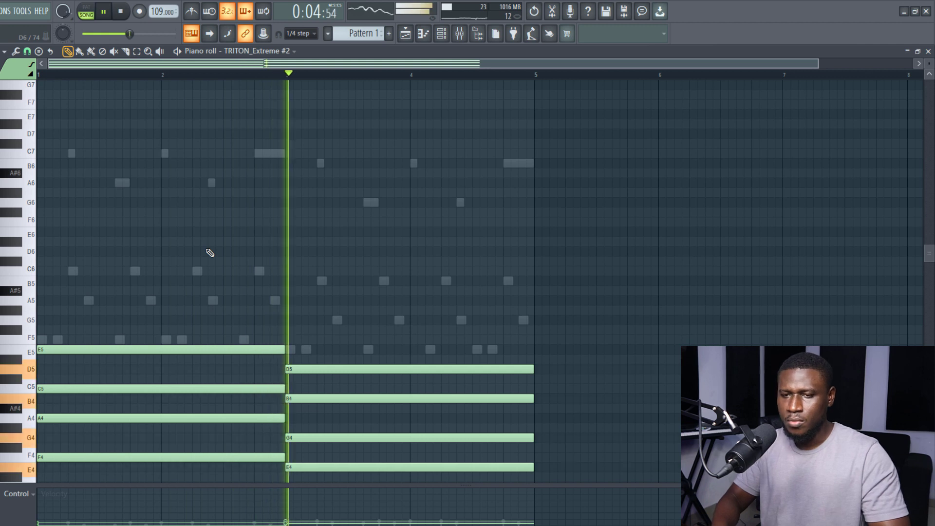
key("ctrl+Up")
key("space")
key("space")
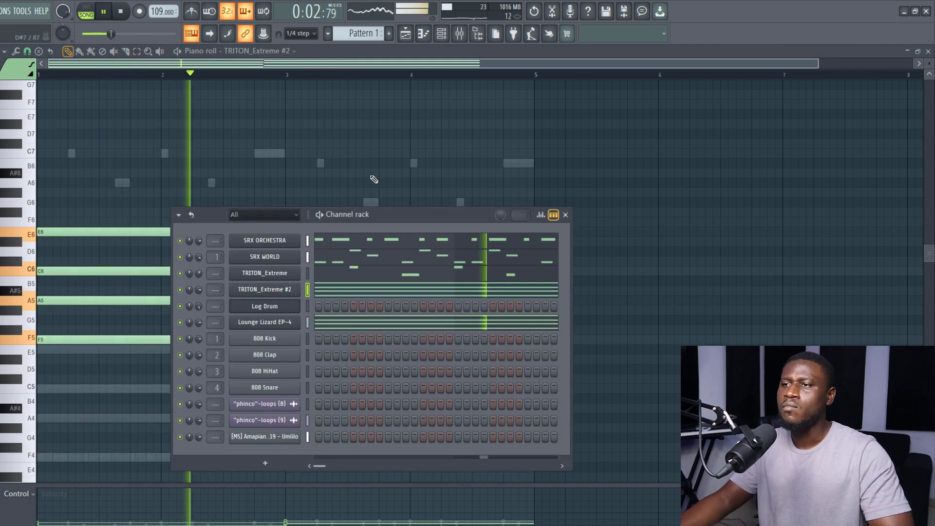
key("F6")
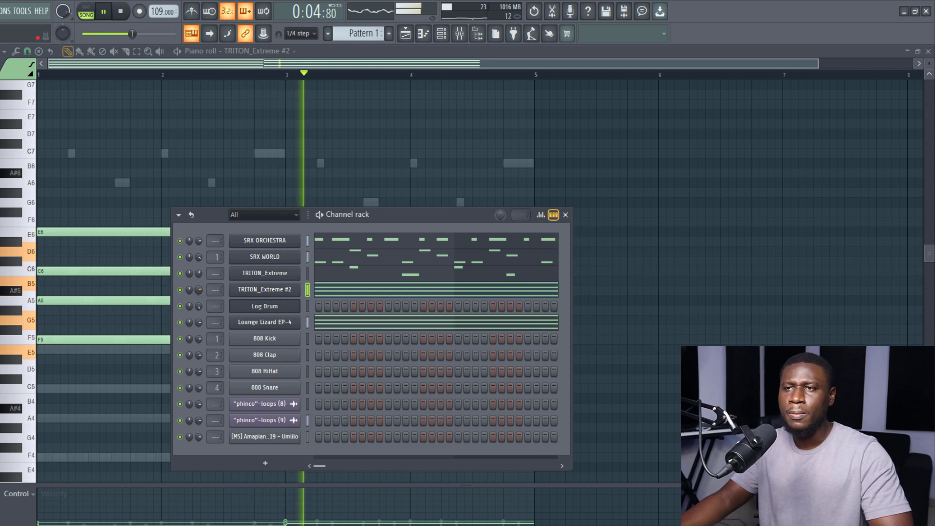
left_click_drag(199, 290, 199, 295)
- Close the piano roll and return to the playlist, with the Channel rack placed below the arranged tracks
left_click_drag(463, 225, 470, 180)
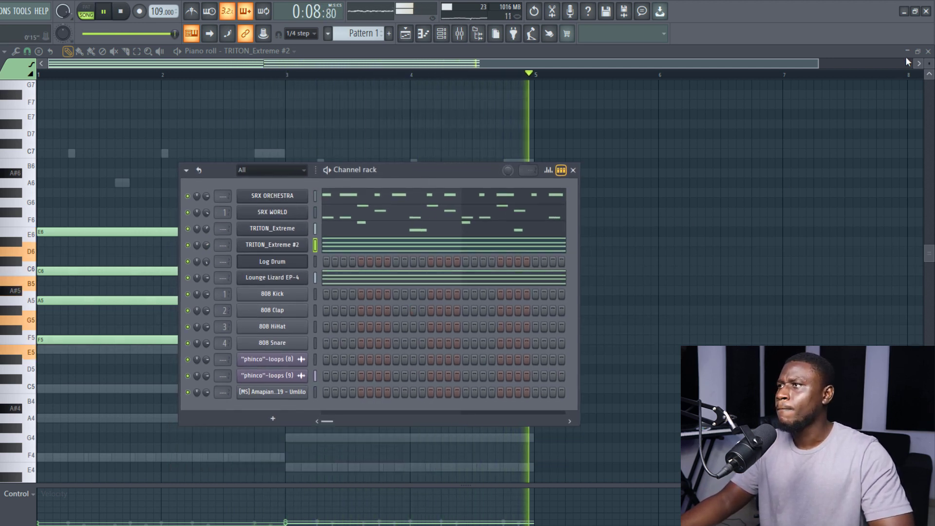
left_click(928, 51)
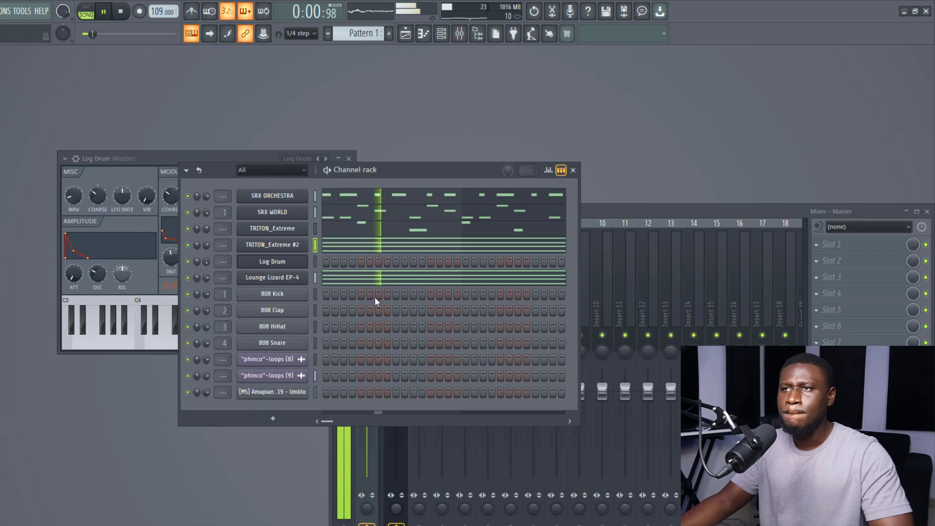
left_click(405, 33)
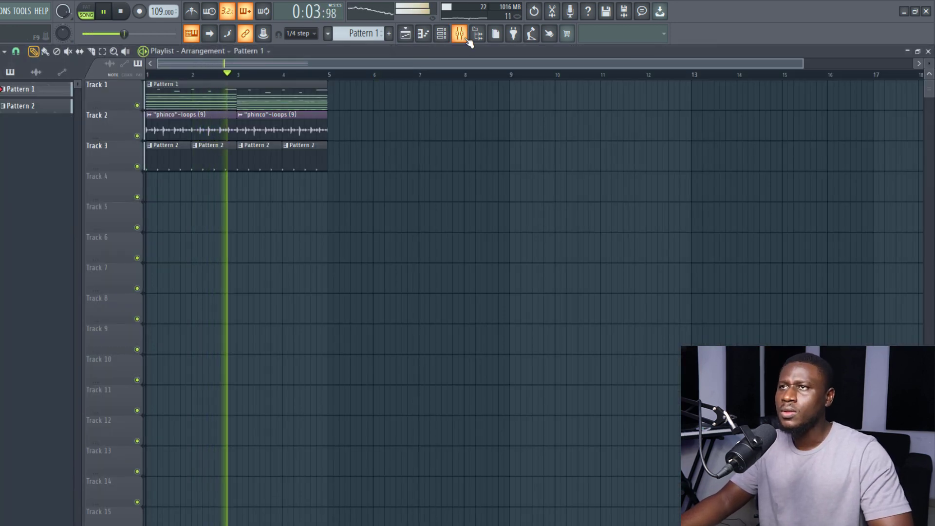
left_click(450, 36)
left_click_drag(411, 169, 385, 234)
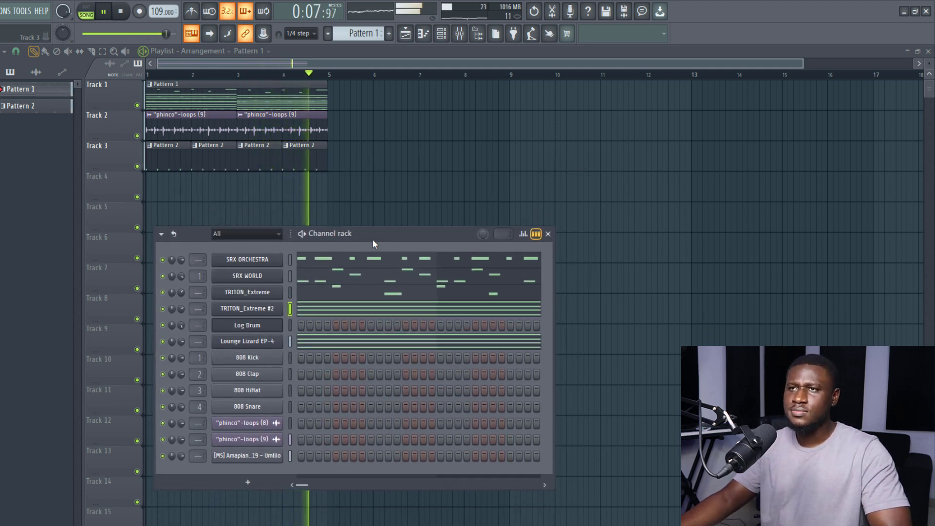